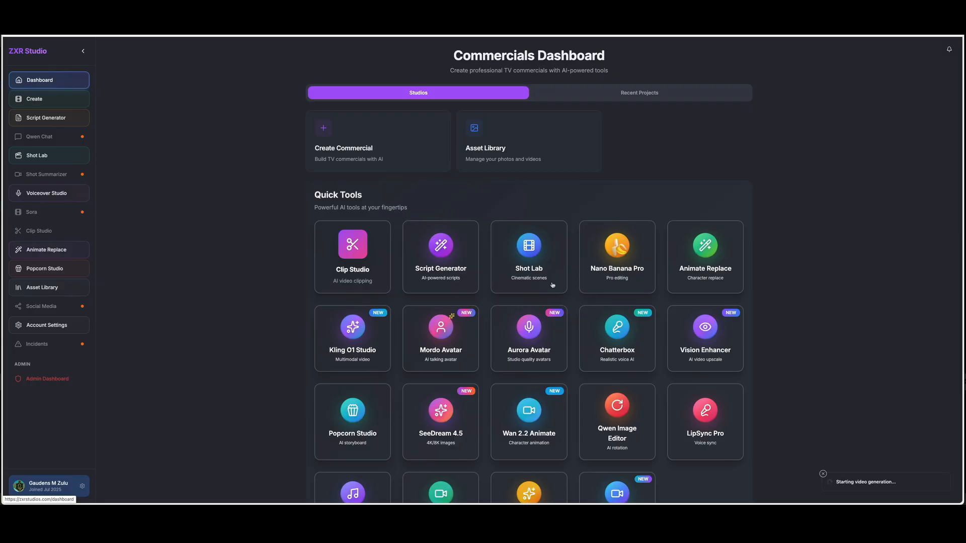
Step: Open Aurora Avatar and upload nano-banana-1765843109297.jpg from Downloads as the avatar image
{"action": "left_click", "coordinate": [528, 327]}
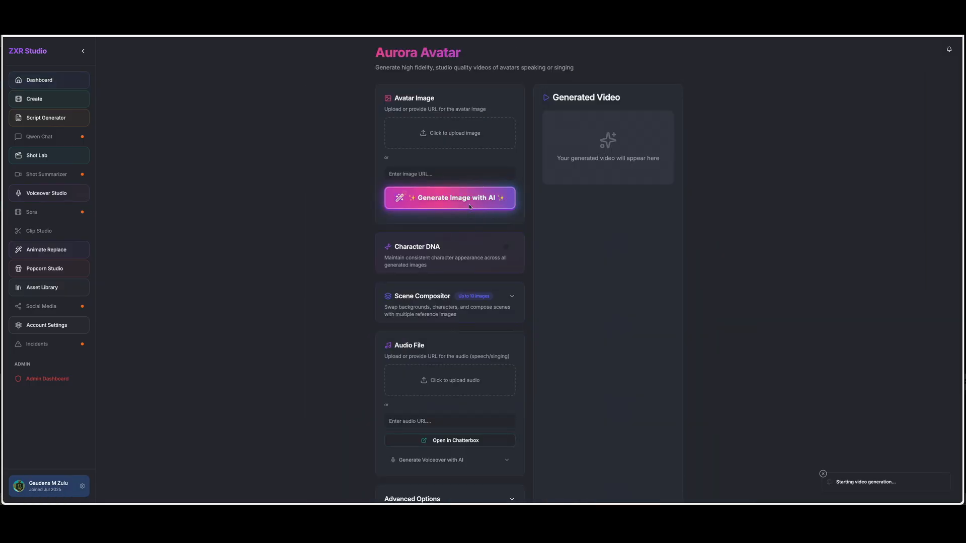
{"action": "left_click", "coordinate": [441, 137]}
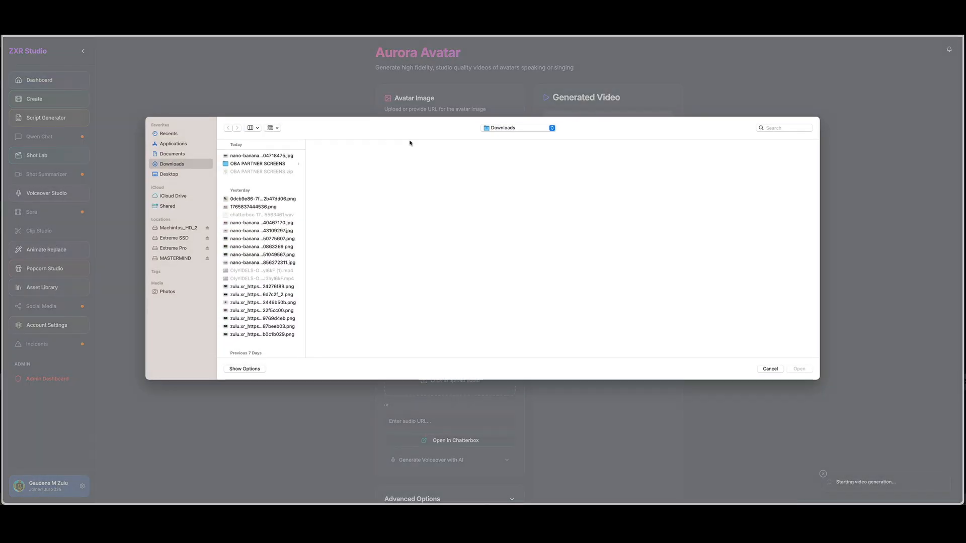
{"action": "left_click", "coordinate": [243, 232]}
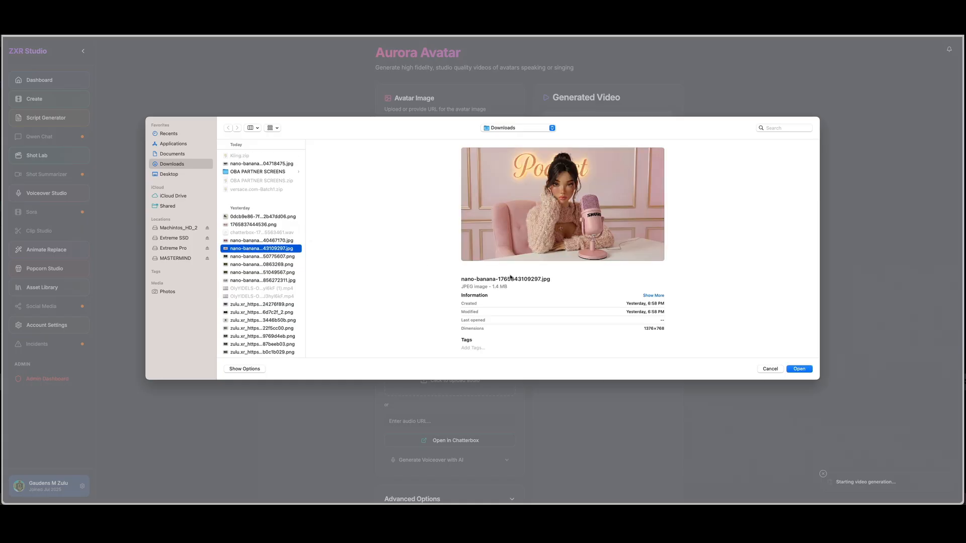
{"action": "left_click", "coordinate": [809, 370]}
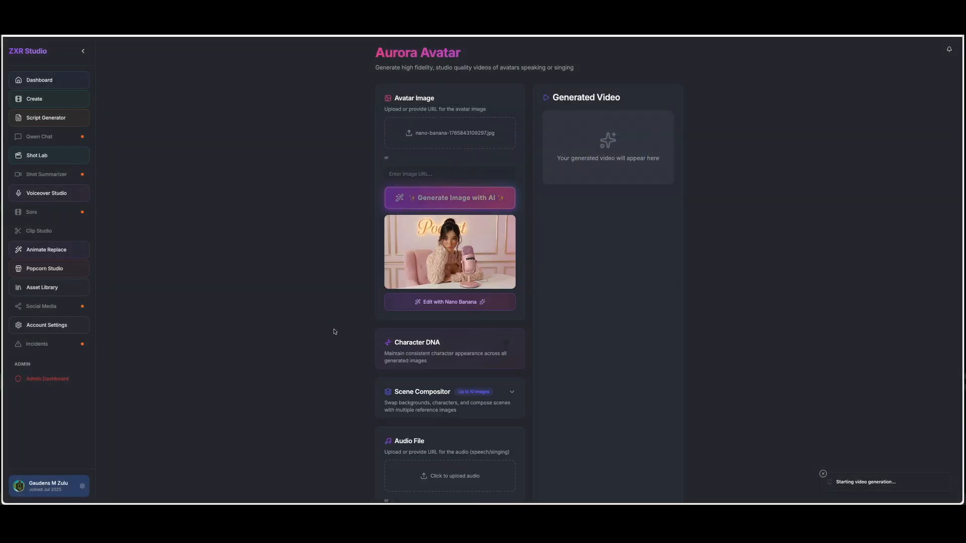
Step: Enable Character DNA and load nano-banana-1765843109297.jpg as the reference image of a new character profile
{"action": "scroll", "coordinate": [353, 327], "scroll_direction": "down", "scroll_amount": 5}
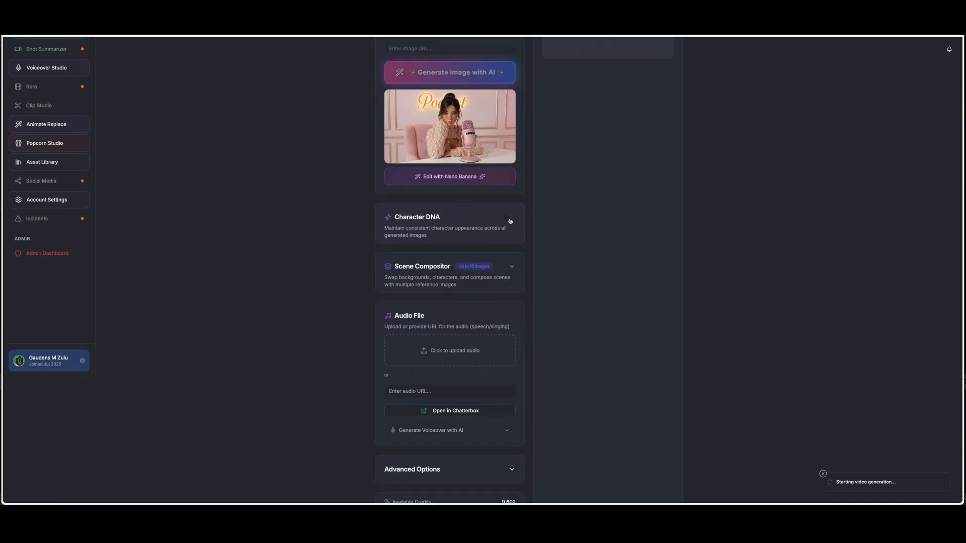
{"action": "left_click", "coordinate": [508, 219]}
{"action": "left_click", "coordinate": [444, 277]}
{"action": "left_click", "coordinate": [453, 245]}
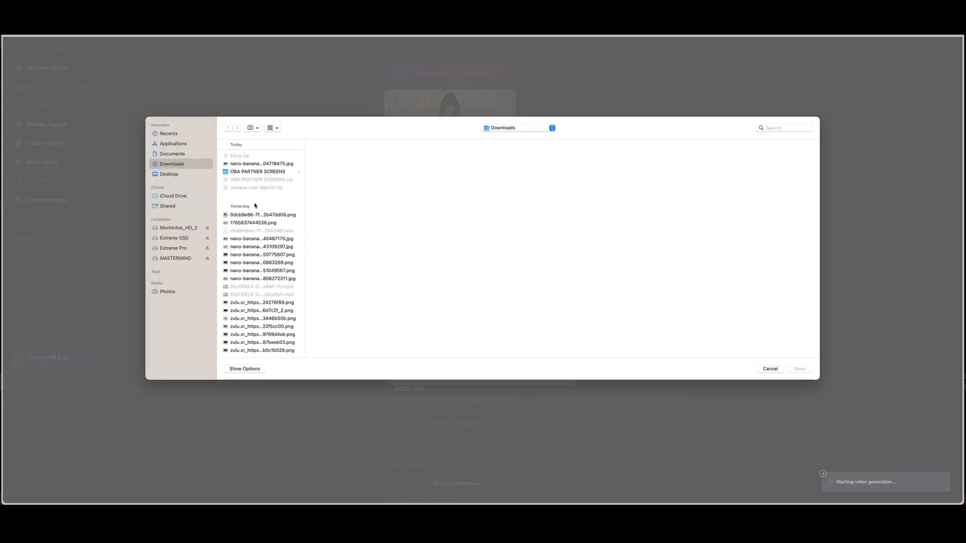
{"action": "left_click", "coordinate": [246, 223]}
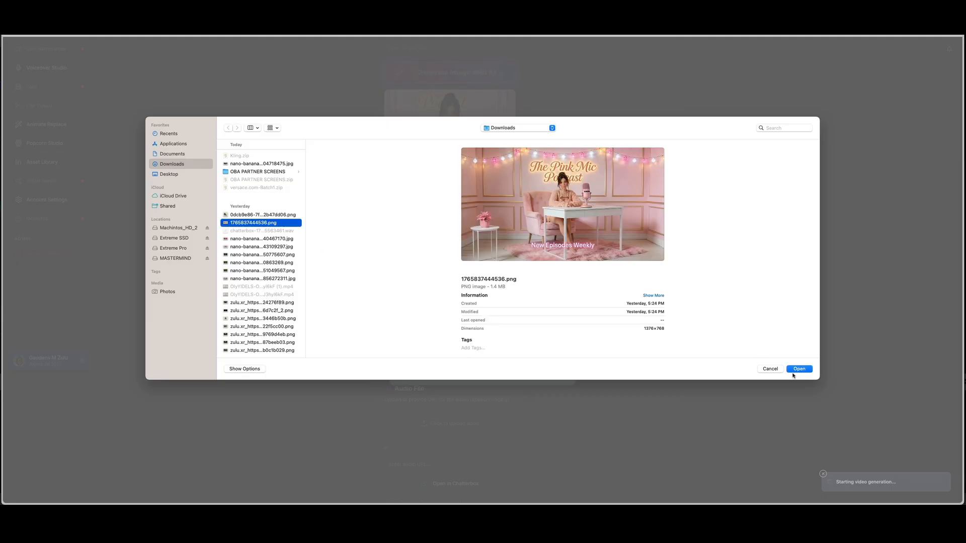
{"action": "left_click", "coordinate": [243, 247]}
{"action": "left_click", "coordinate": [812, 370]}
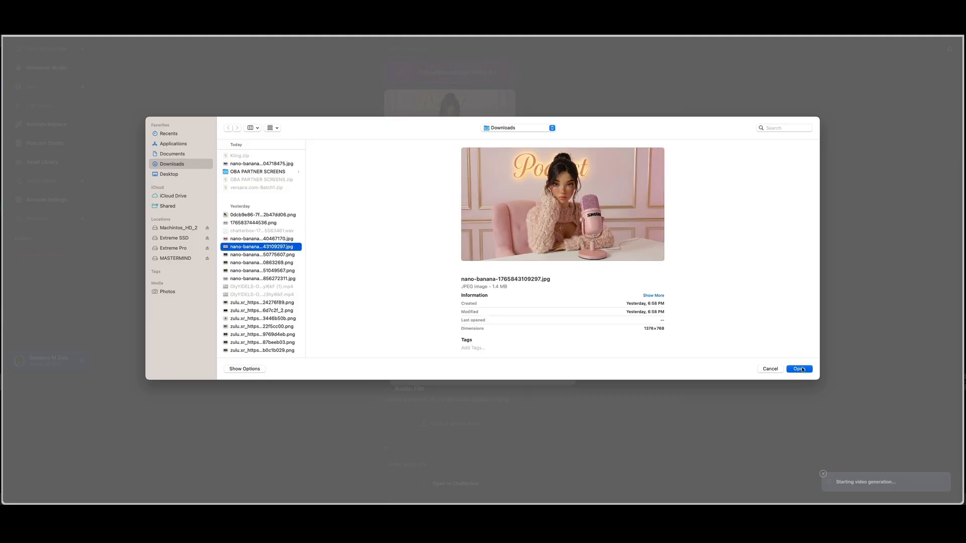
Step: Name the character Ana, describe her as Host, and create the character profile
{"action": "left_click", "coordinate": [469, 314]}
{"action": "type", "text": "Anna"}
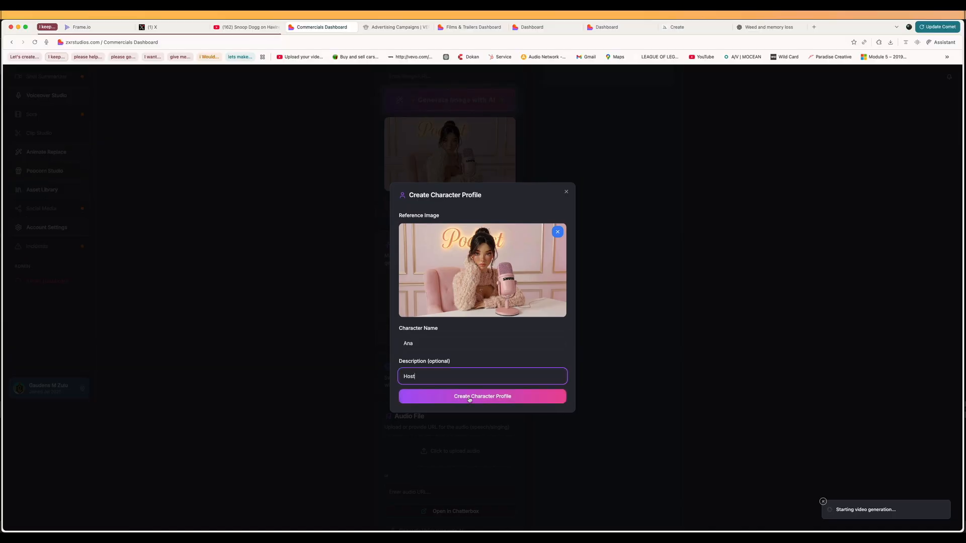
{"action": "left_click", "coordinate": [478, 397]}
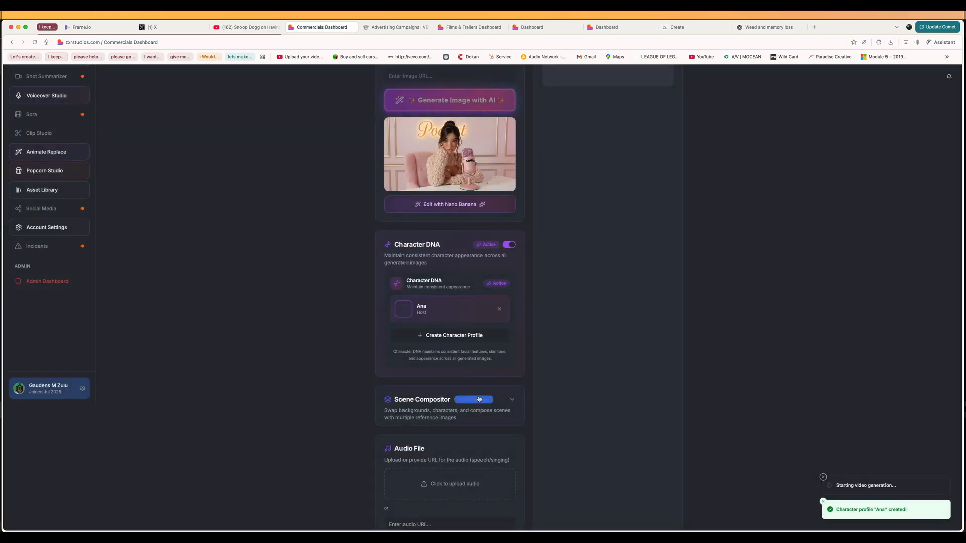
Step: Open the uploaded avatar image for editing with Nano Banana
{"action": "scroll", "coordinate": [347, 320], "scroll_direction": "up", "scroll_amount": 1}
{"action": "scroll", "coordinate": [346, 320], "scroll_direction": "up", "scroll_amount": 3}
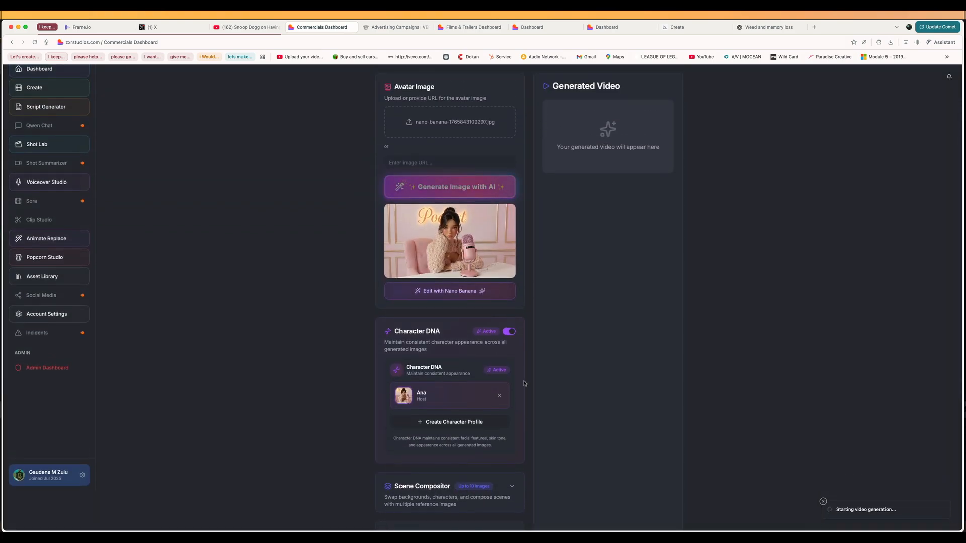
{"action": "scroll", "coordinate": [416, 338], "scroll_direction": "down", "scroll_amount": 5}
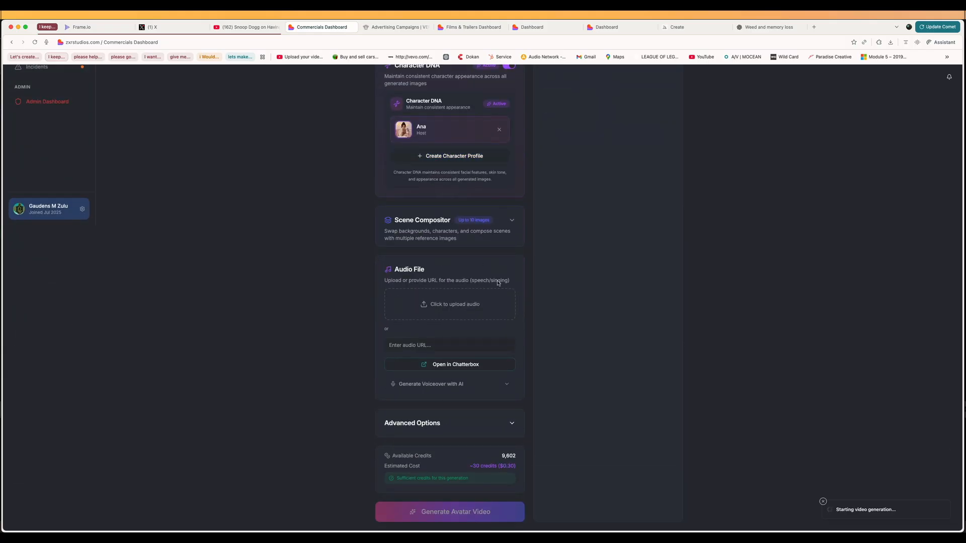
{"action": "scroll", "coordinate": [407, 258], "scroll_direction": "up", "scroll_amount": 3}
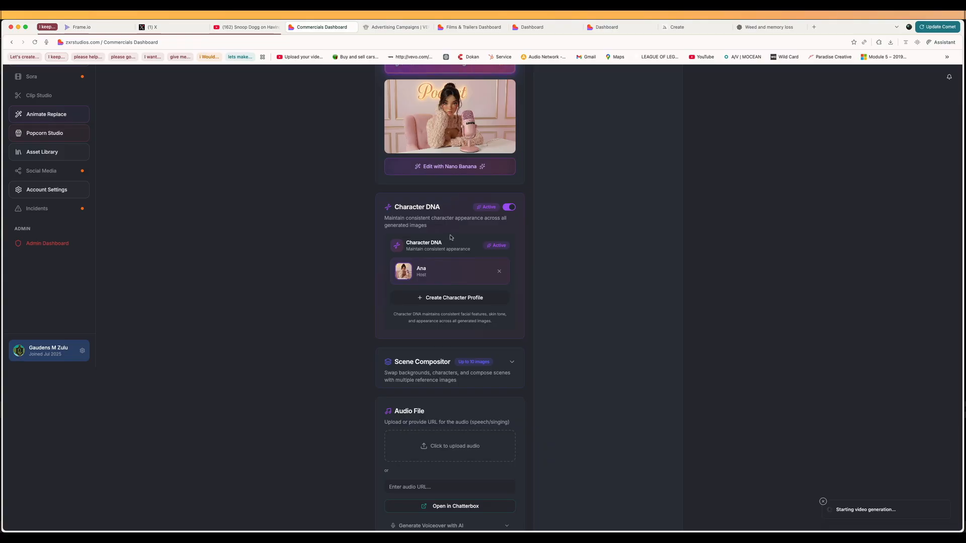
{"action": "scroll", "coordinate": [457, 211], "scroll_direction": "up", "scroll_amount": 3}
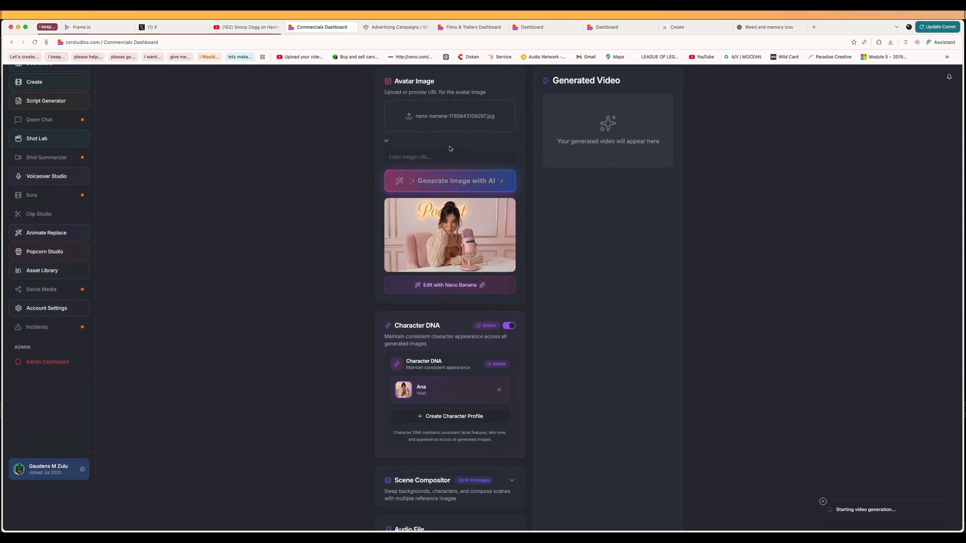
{"action": "left_click", "coordinate": [455, 287]}
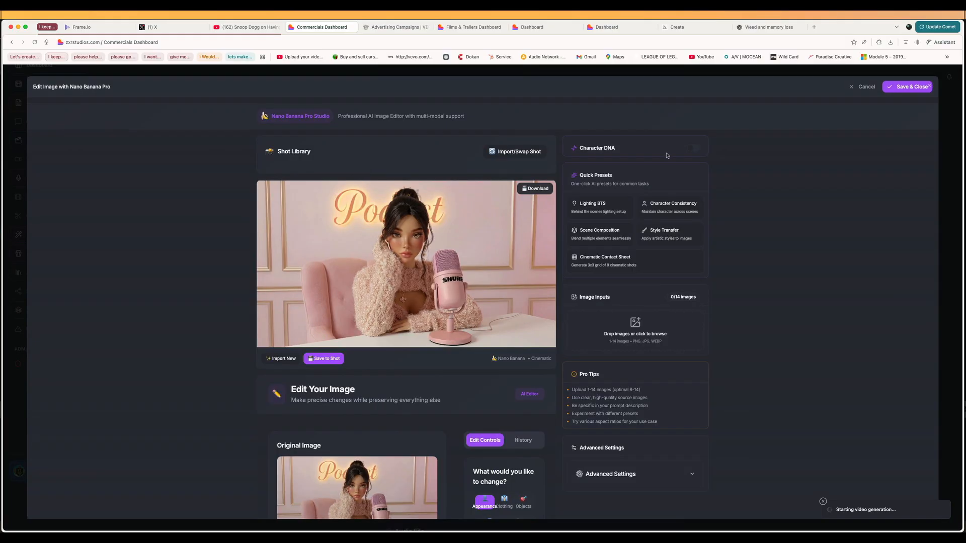
Step: Apply the Cinematic Contact Sheet quick preset to the podcast image
{"action": "left_click", "coordinate": [607, 272]}
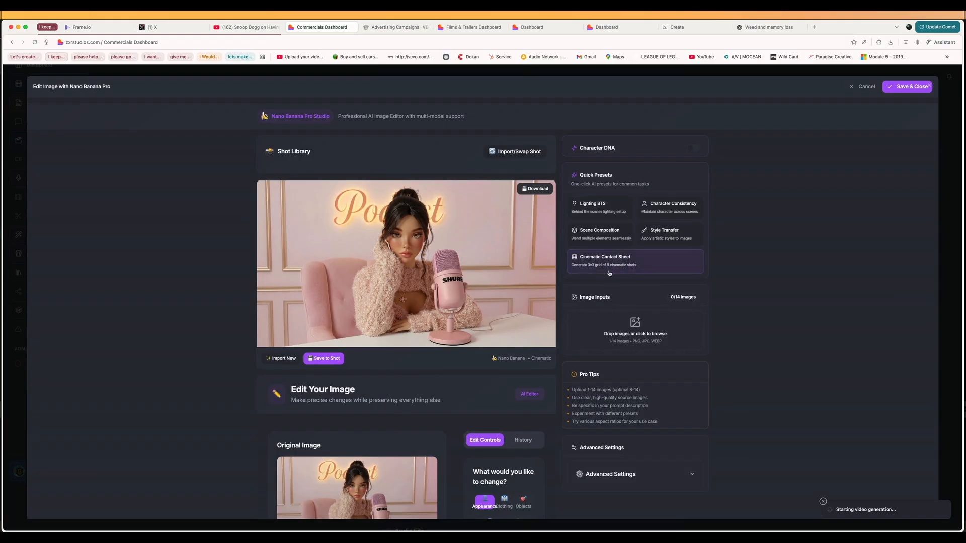
{"action": "scroll", "coordinate": [495, 312], "scroll_direction": "down", "scroll_amount": 2}
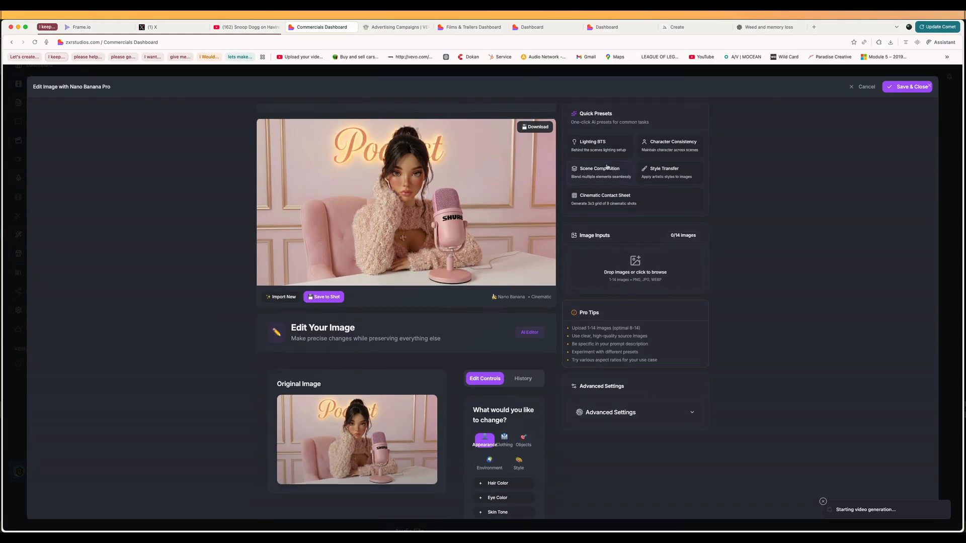
{"action": "left_click", "coordinate": [601, 202]}
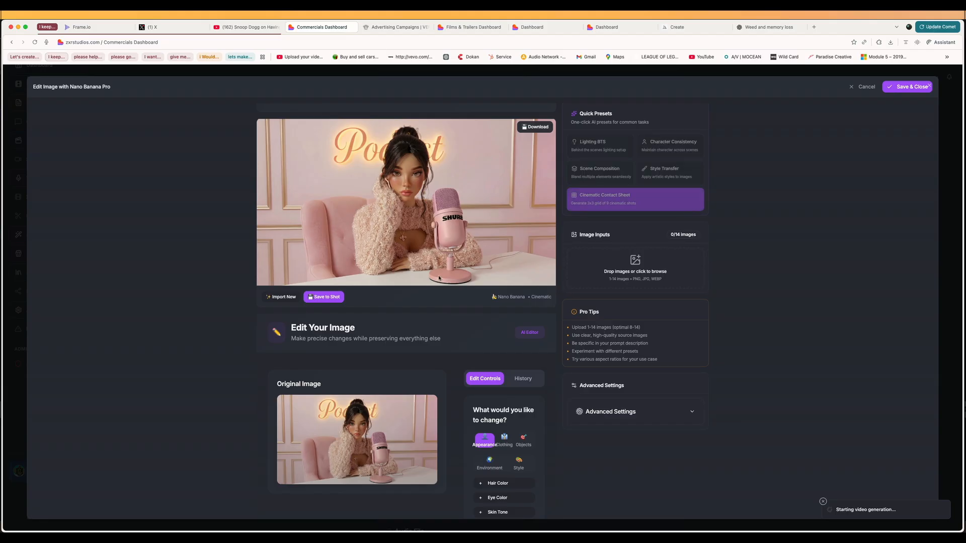
{"action": "scroll", "coordinate": [439, 278], "scroll_direction": "down", "scroll_amount": 6}
{"action": "scroll", "coordinate": [439, 278], "scroll_direction": "up", "scroll_amount": 7}
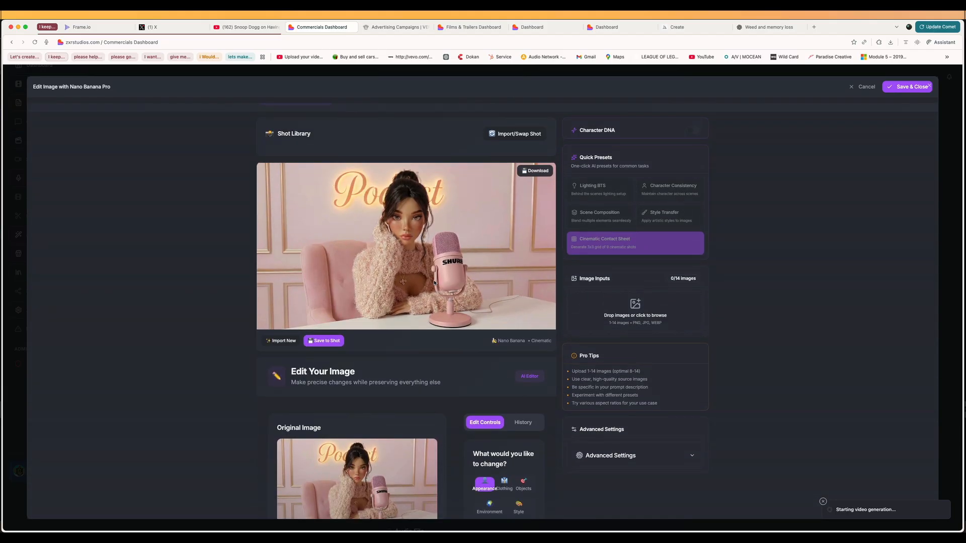
{"action": "scroll", "coordinate": [434, 283], "scroll_direction": "up", "scroll_amount": 1}
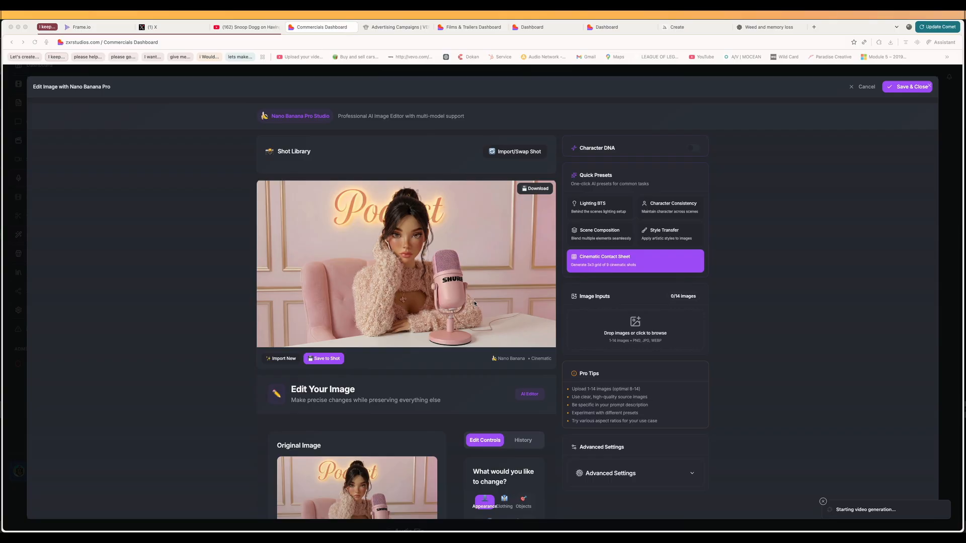
Step: Enable Character DNA in the image editor and load nano-banana-1765843109297.jpg as the reference for a new character profile
{"action": "left_click", "coordinate": [689, 150]}
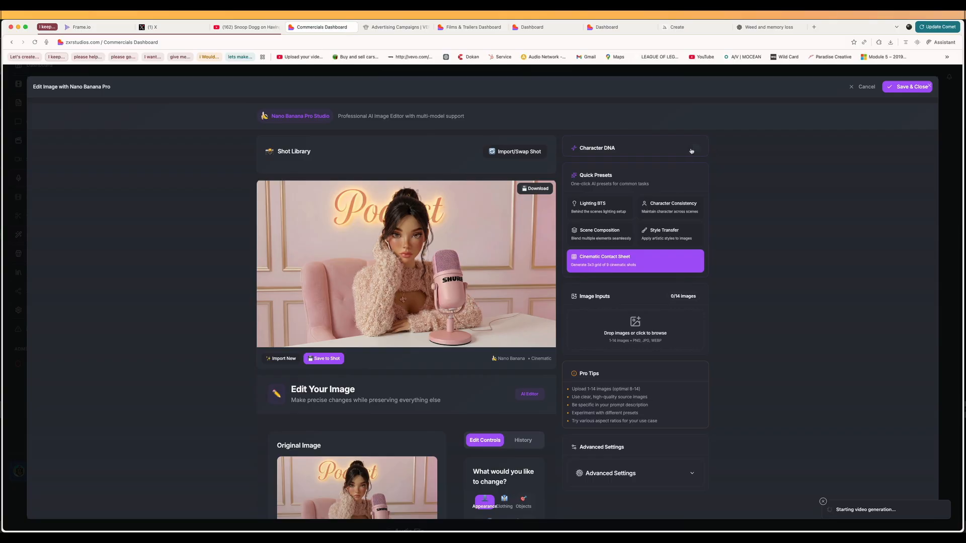
{"action": "left_click", "coordinate": [691, 150]}
{"action": "left_click", "coordinate": [656, 193]}
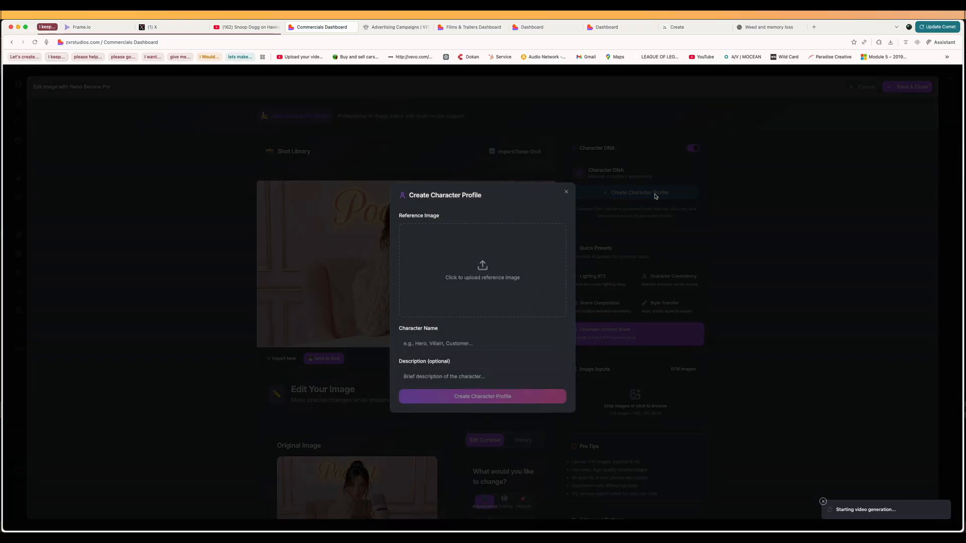
{"action": "left_click", "coordinate": [401, 285]}
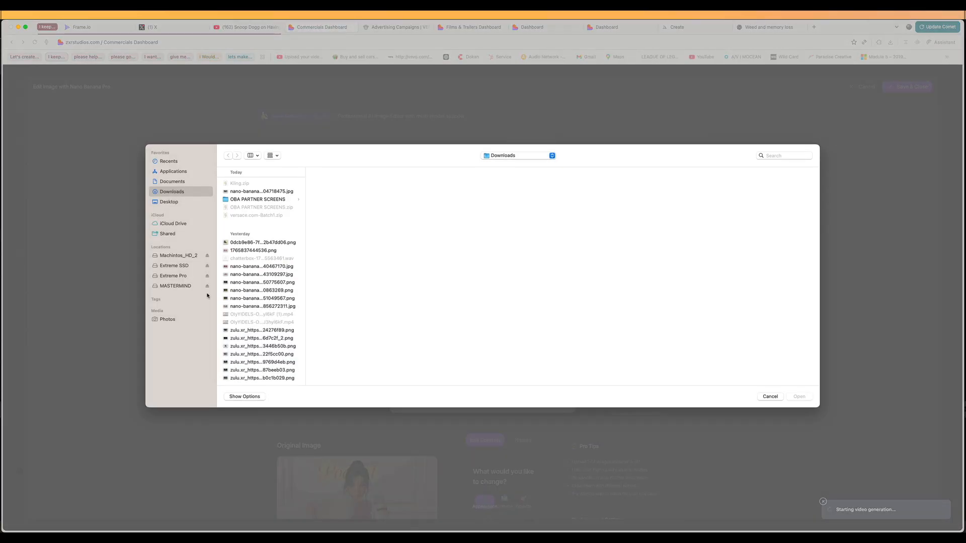
{"action": "left_click", "coordinate": [248, 275]}
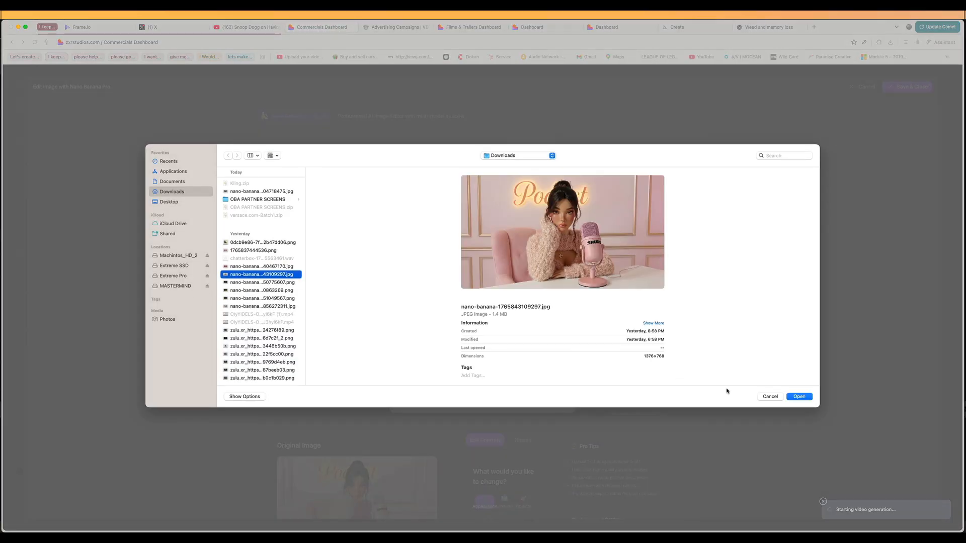
{"action": "left_click", "coordinate": [808, 399]}
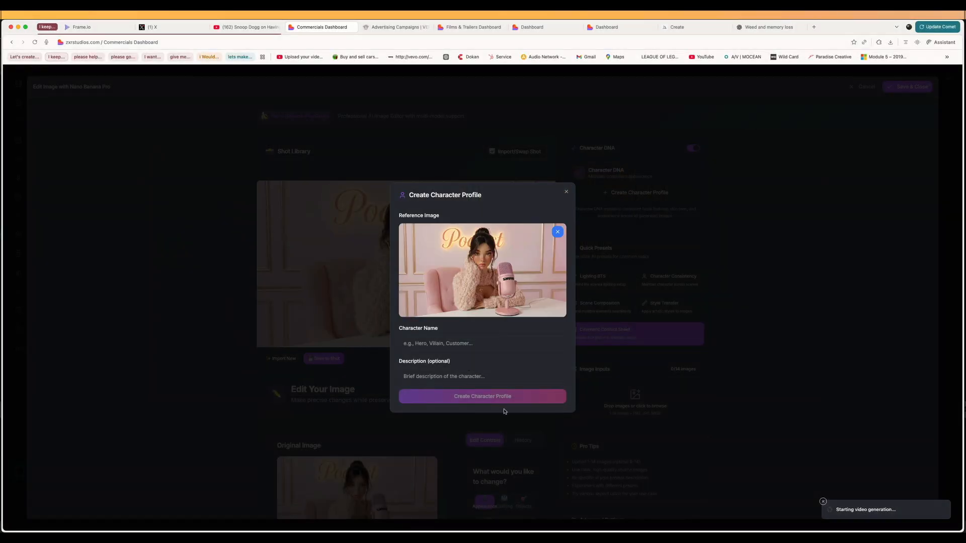
Step: Create the editor's character profile with the name Ana and the description Host
{"action": "left_click", "coordinate": [455, 346]}
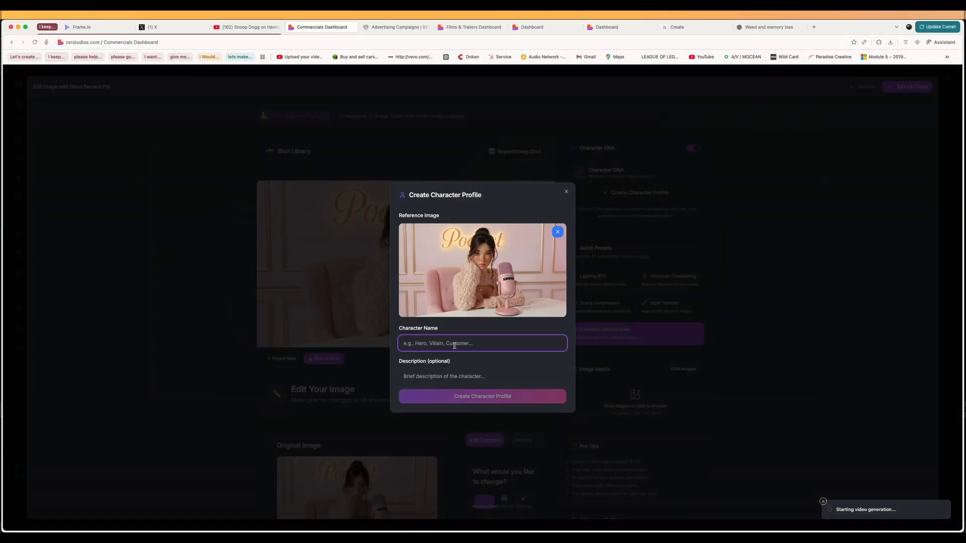
{"action": "type", "text": "Ana"}
{"action": "key", "text": "Tab"}
{"action": "type", "text": "Host"}
{"action": "left_click", "coordinate": [469, 397]}
Step: Generate the 3x3 cinematic contact sheet with the Ana character profile active
{"action": "scroll", "coordinate": [481, 393], "scroll_direction": "down", "scroll_amount": 1}
{"action": "left_click", "coordinate": [578, 314]}
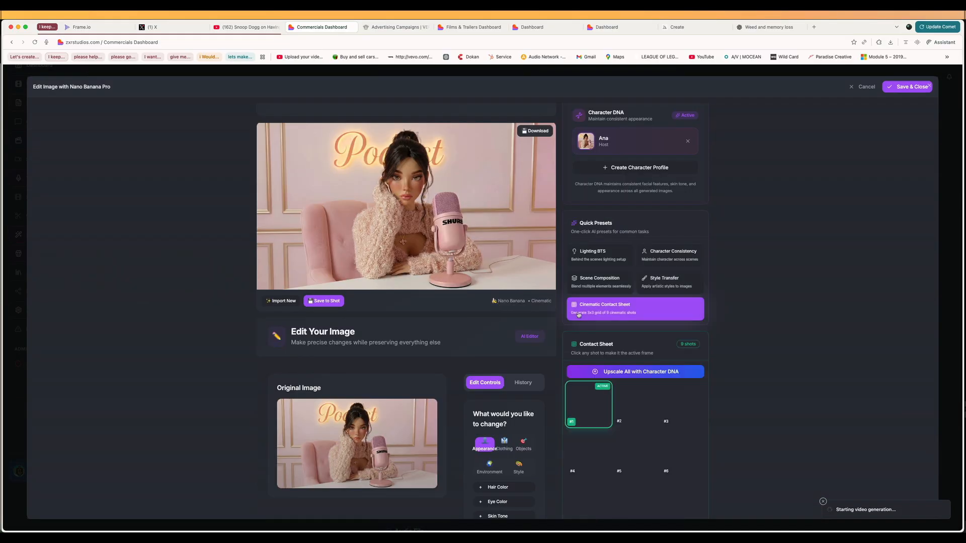
{"action": "scroll", "coordinate": [468, 305], "scroll_direction": "down", "scroll_amount": 3}
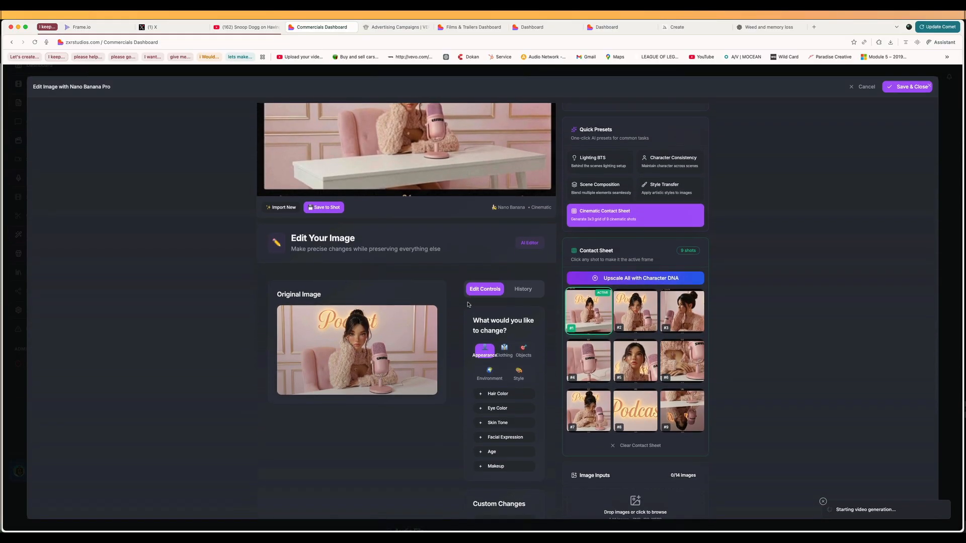
Step: Preview individual contact sheet shots in the main frame, ending with shot #2 active
{"action": "left_click", "coordinate": [639, 309]}
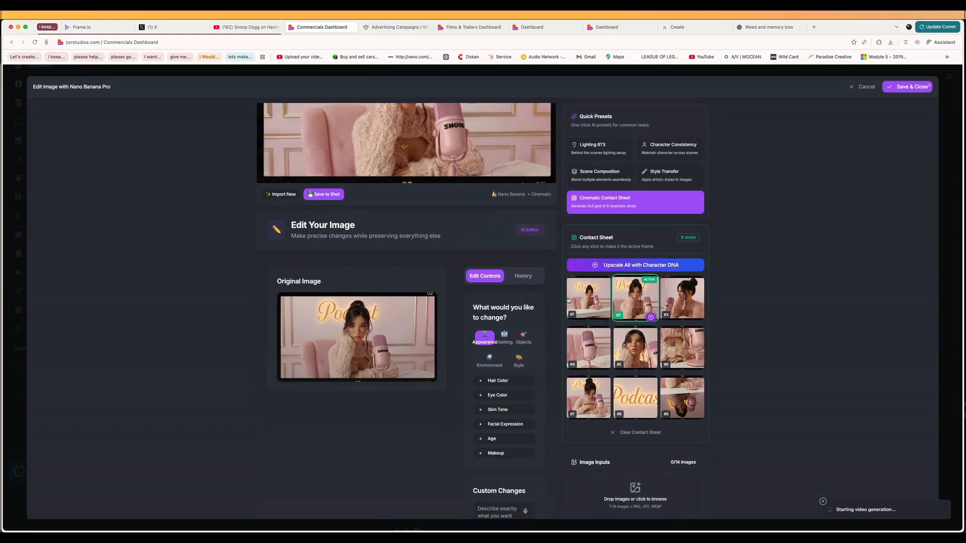
{"action": "scroll", "coordinate": [551, 364], "scroll_direction": "up", "scroll_amount": 2}
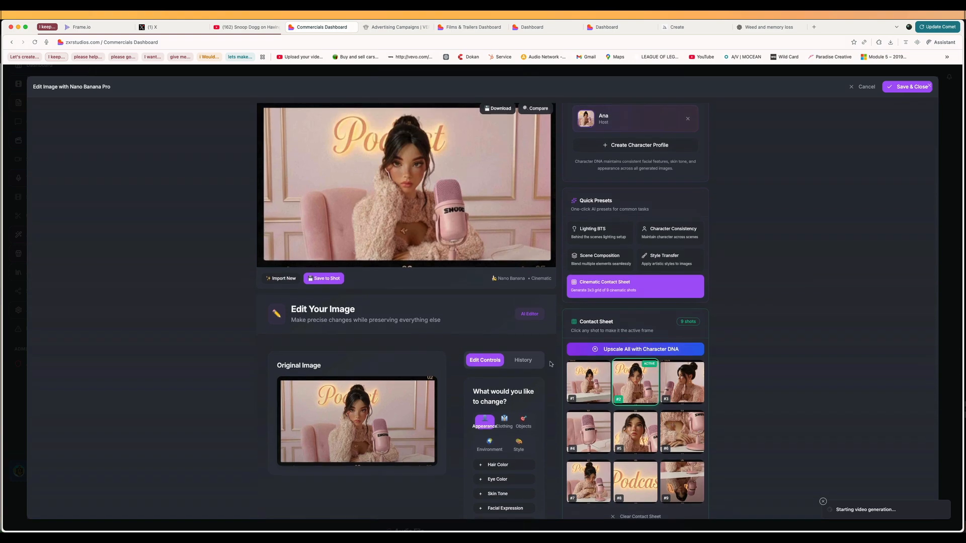
{"action": "left_click", "coordinate": [625, 416]}
{"action": "left_click", "coordinate": [670, 429]}
{"action": "left_click", "coordinate": [635, 383]}
{"action": "left_click", "coordinate": [598, 295]}
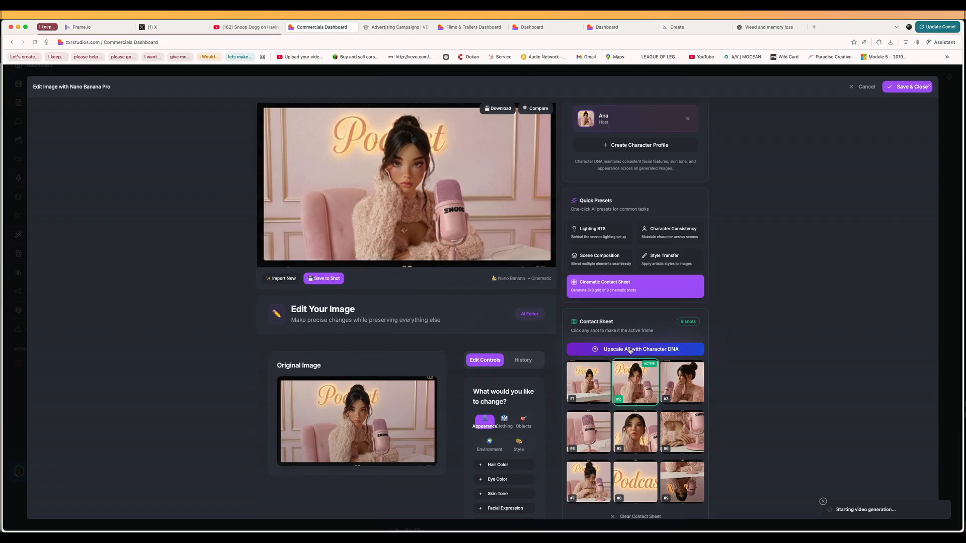
Step: Upscale all contact sheet shots with Character DNA
{"action": "left_click", "coordinate": [630, 351]}
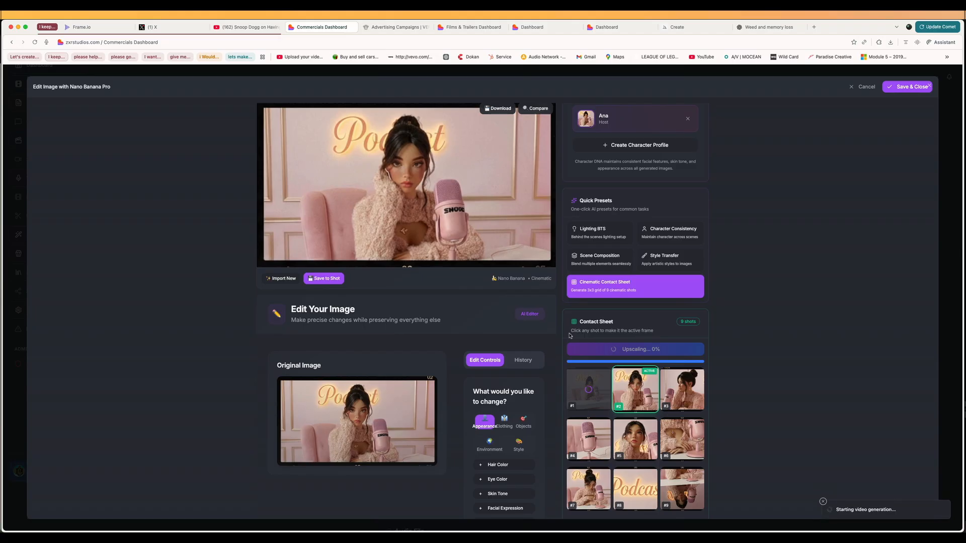
{"action": "scroll", "coordinate": [618, 401], "scroll_direction": "down", "scroll_amount": 3}
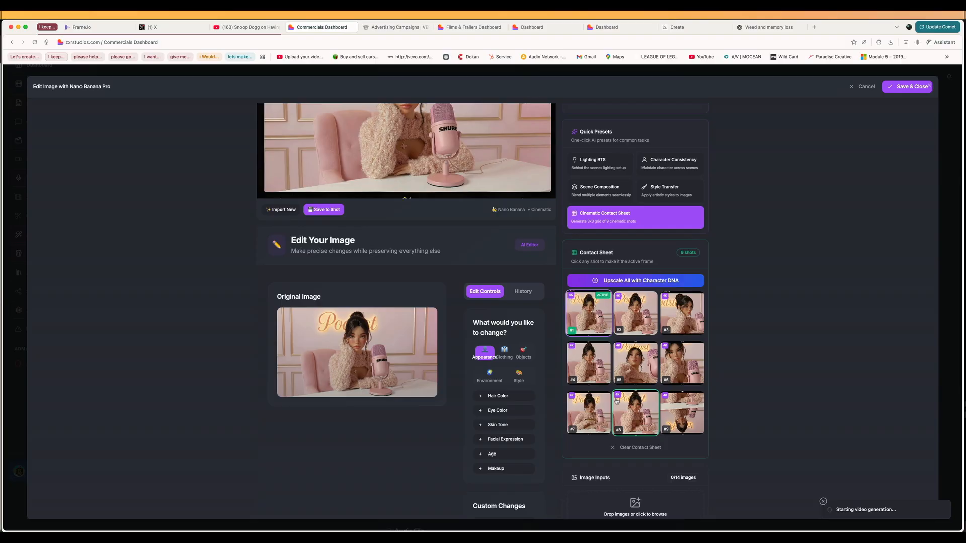
Step: Preview the upscaled shots #2 and #3 as the active frame
{"action": "scroll", "coordinate": [412, 334], "scroll_direction": "up", "scroll_amount": 5}
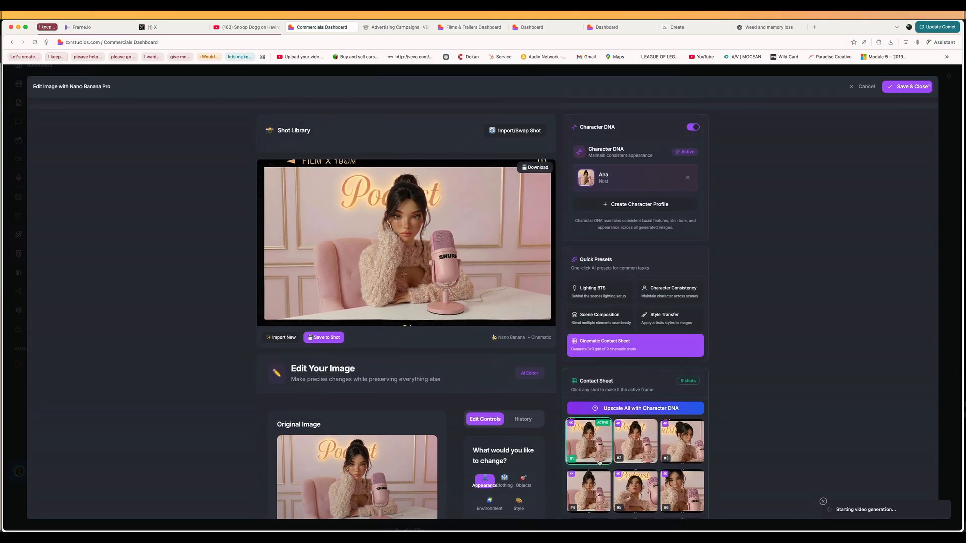
{"action": "left_click", "coordinate": [627, 441]}
{"action": "left_click", "coordinate": [666, 440]}
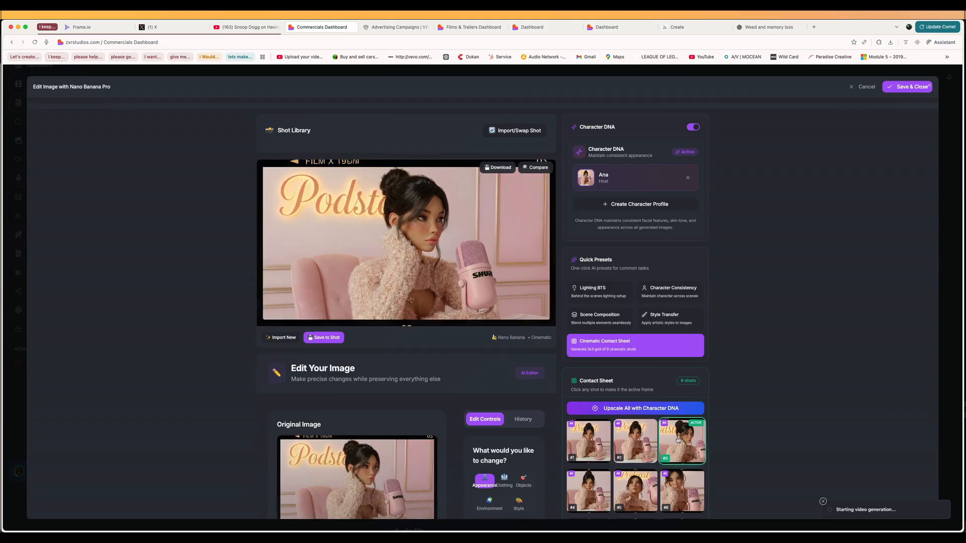
Step: Preview more upscaled contact sheet shots, make shot #8 the active frame, and save it as the avatar image
{"action": "left_click", "coordinate": [591, 492]}
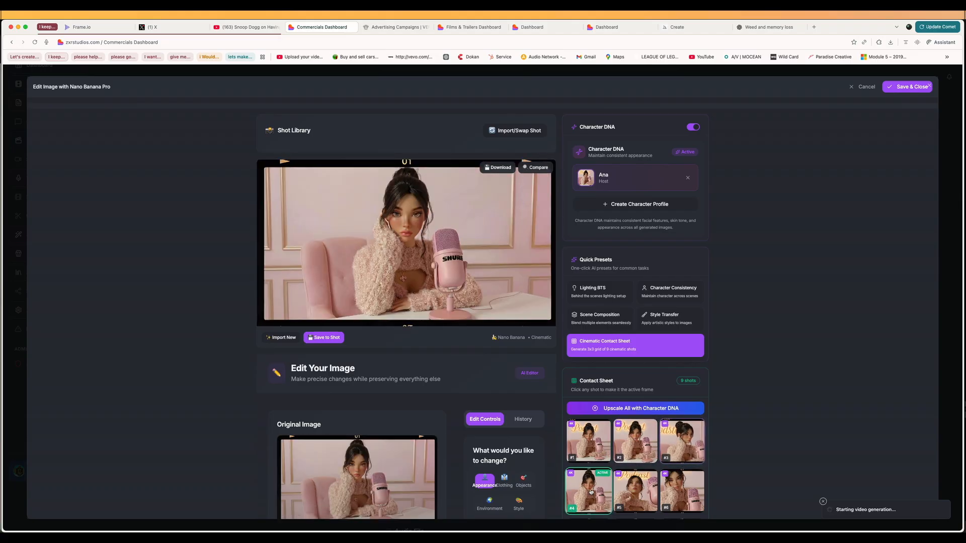
{"action": "left_click", "coordinate": [640, 491]}
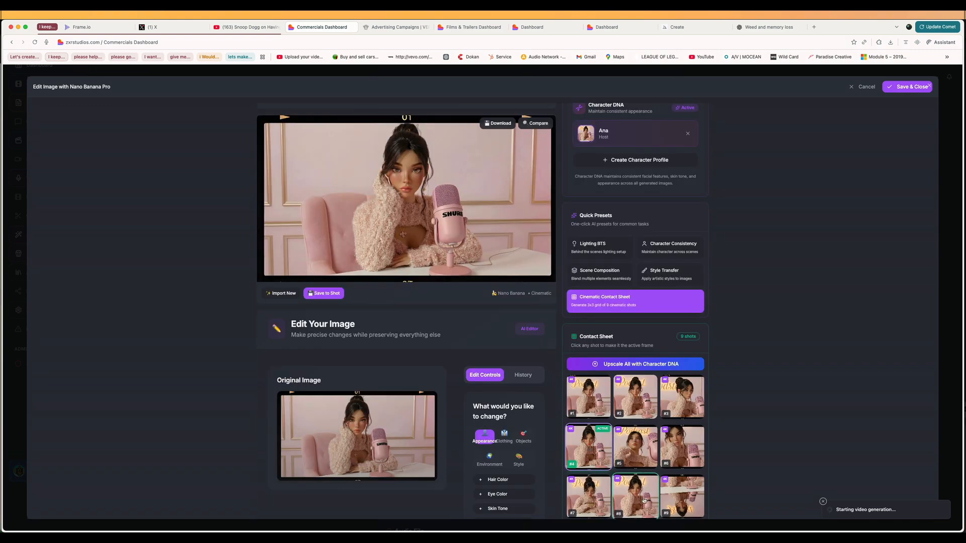
{"action": "left_click", "coordinate": [644, 501]}
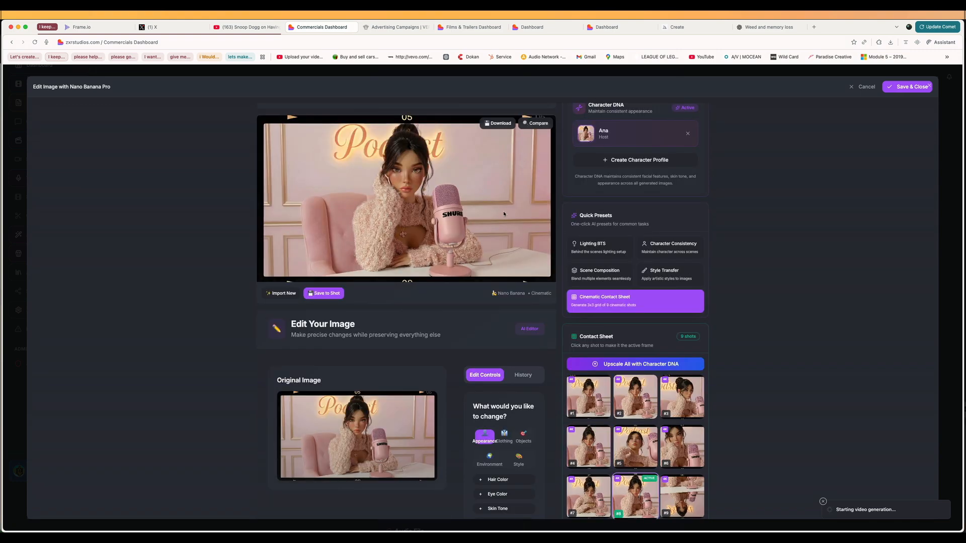
{"action": "scroll", "coordinate": [749, 298], "scroll_direction": "down", "scroll_amount": 5}
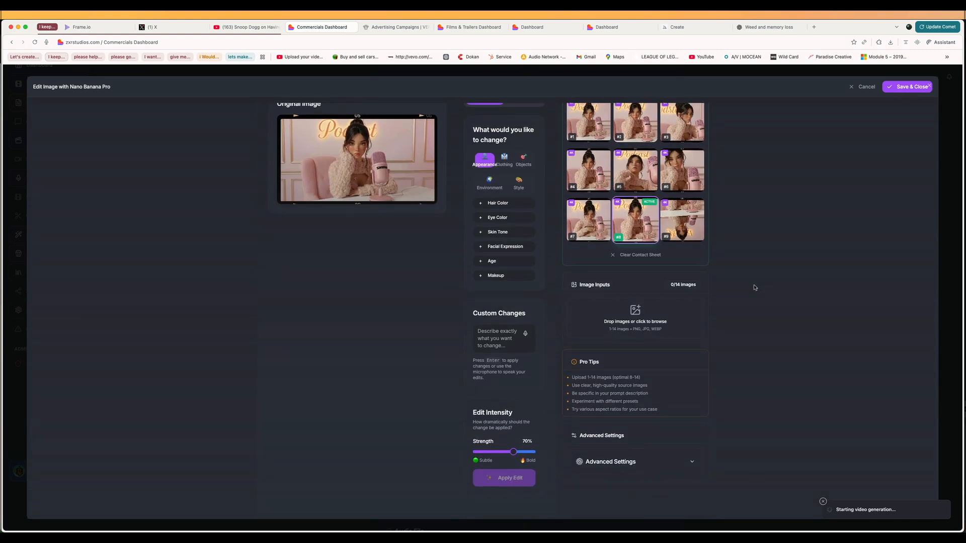
{"action": "scroll", "coordinate": [678, 287], "scroll_direction": "up", "scroll_amount": 6}
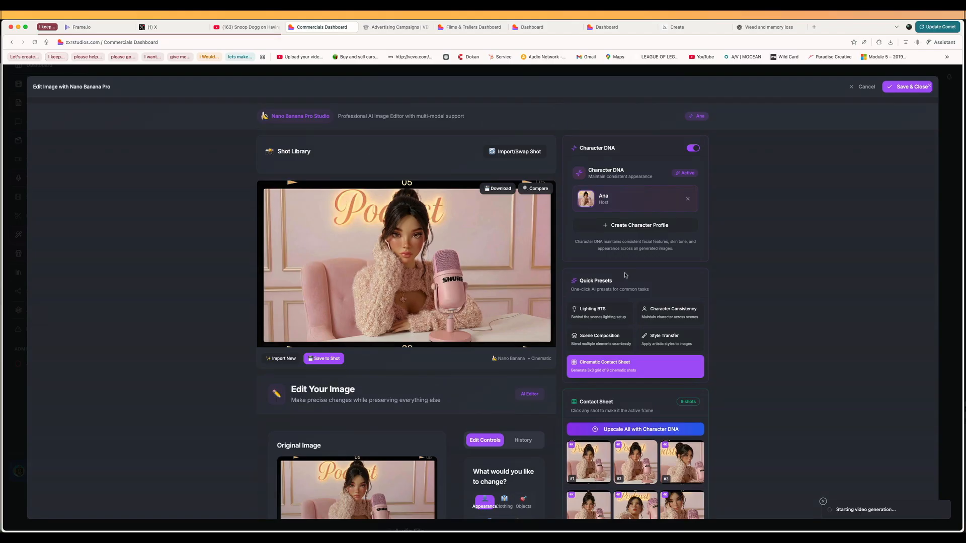
{"action": "scroll", "coordinate": [627, 275], "scroll_direction": "down", "scroll_amount": 6}
{"action": "scroll", "coordinate": [684, 274], "scroll_direction": "up", "scroll_amount": 6}
{"action": "left_click", "coordinate": [913, 87]}
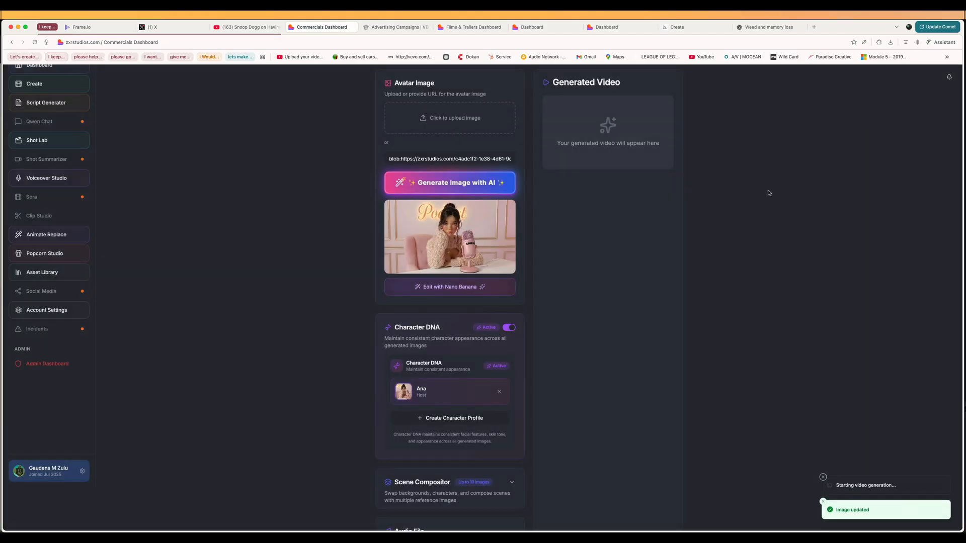
Step: Examine the Storyboard Studio shot list and the avatar image, Character DNA and audio sections of the Aurora Avatar page
{"action": "scroll", "coordinate": [523, 321], "scroll_direction": "down", "scroll_amount": 10}
{"action": "scroll", "coordinate": [522, 322], "scroll_direction": "down", "scroll_amount": 1}
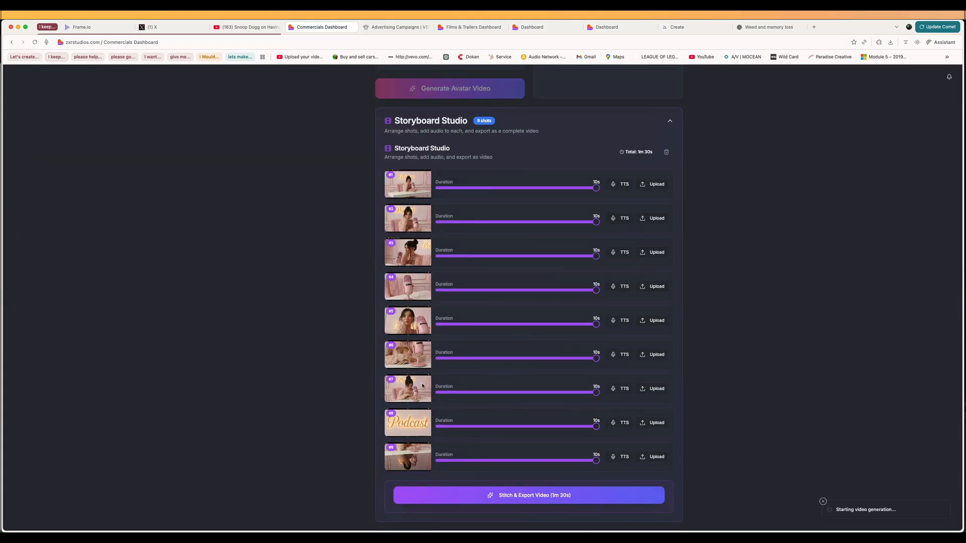
{"action": "scroll", "coordinate": [531, 284], "scroll_direction": "up", "scroll_amount": 7}
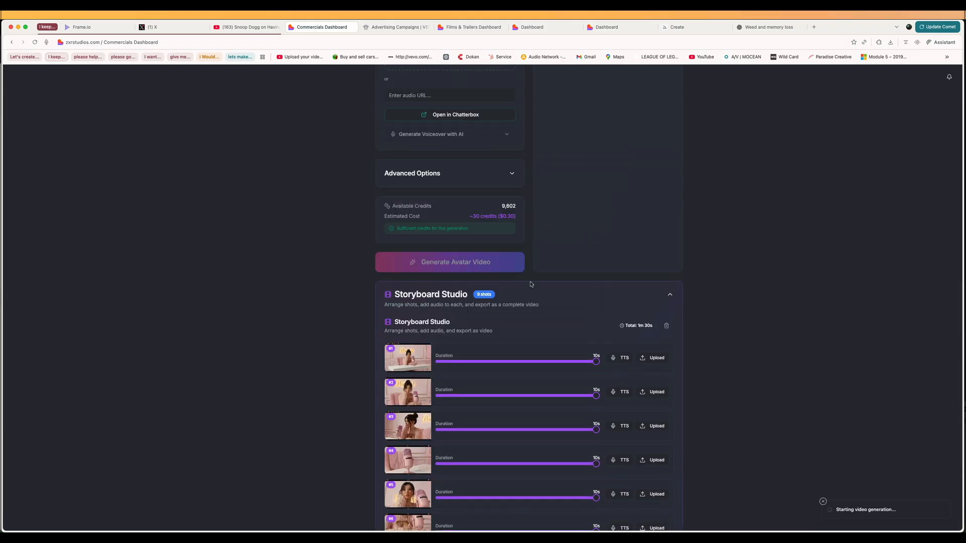
{"action": "scroll", "coordinate": [531, 284], "scroll_direction": "up", "scroll_amount": 8}
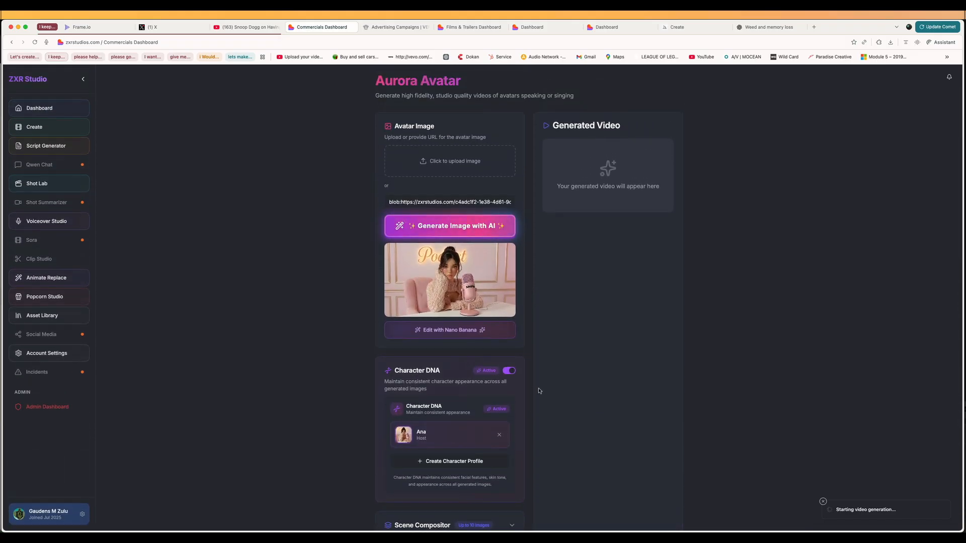
{"action": "scroll", "coordinate": [447, 366], "scroll_direction": "down", "scroll_amount": 5}
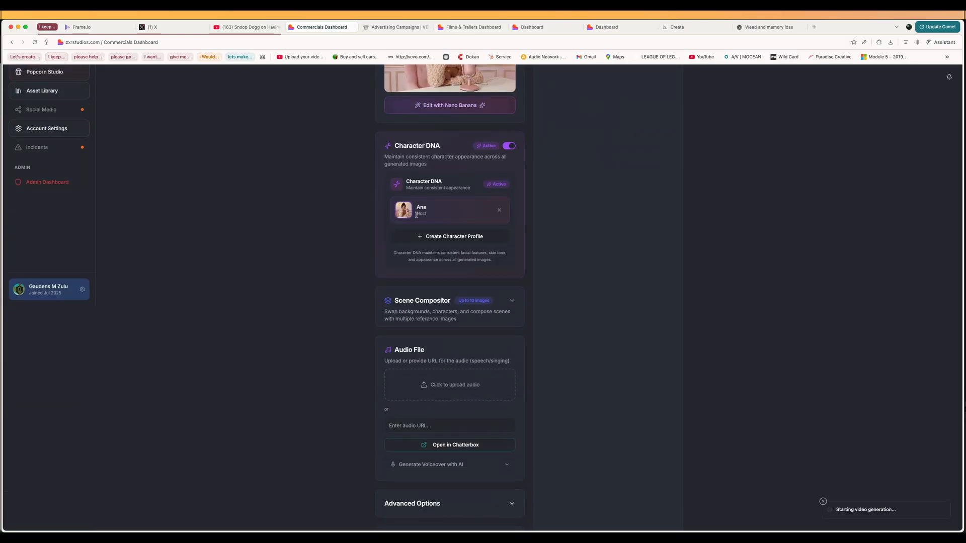
{"action": "scroll", "coordinate": [420, 252], "scroll_direction": "up", "scroll_amount": 1}
{"action": "scroll", "coordinate": [411, 328], "scroll_direction": "up", "scroll_amount": 4}
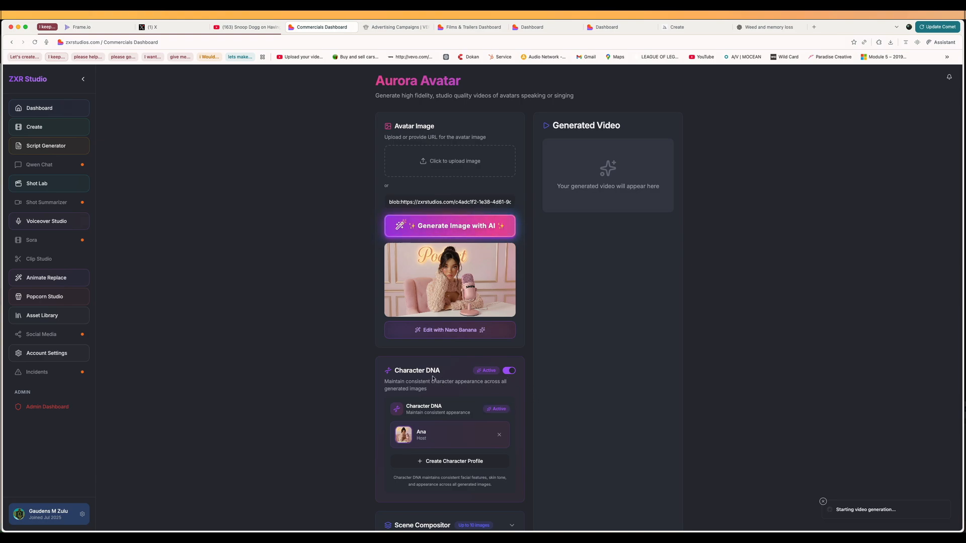
{"action": "scroll", "coordinate": [436, 379], "scroll_direction": "down", "scroll_amount": 7}
{"action": "scroll", "coordinate": [403, 315], "scroll_direction": "up", "scroll_amount": 2}
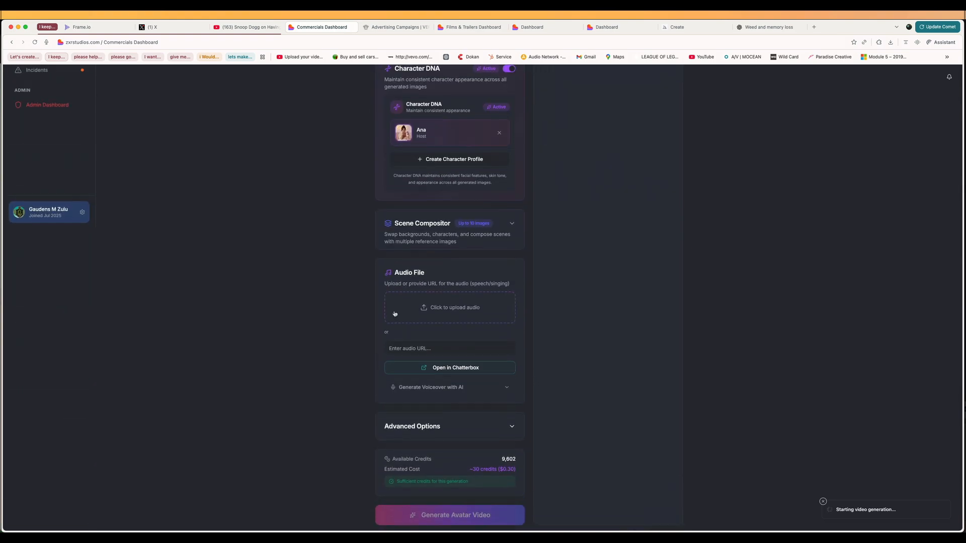
{"action": "scroll", "coordinate": [398, 309], "scroll_direction": "down", "scroll_amount": 3}
{"action": "scroll", "coordinate": [450, 171], "scroll_direction": "down", "scroll_amount": 1}
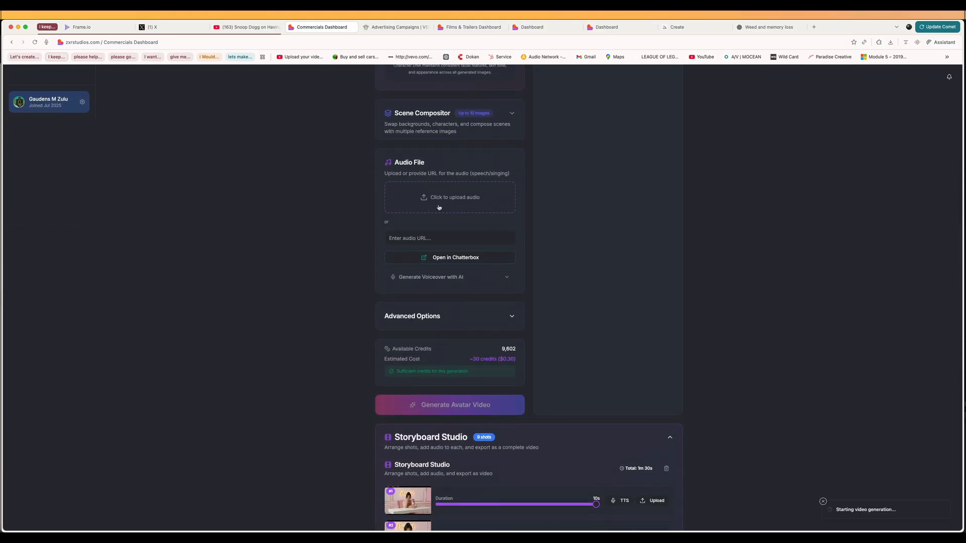
{"action": "left_click", "coordinate": [440, 203]}
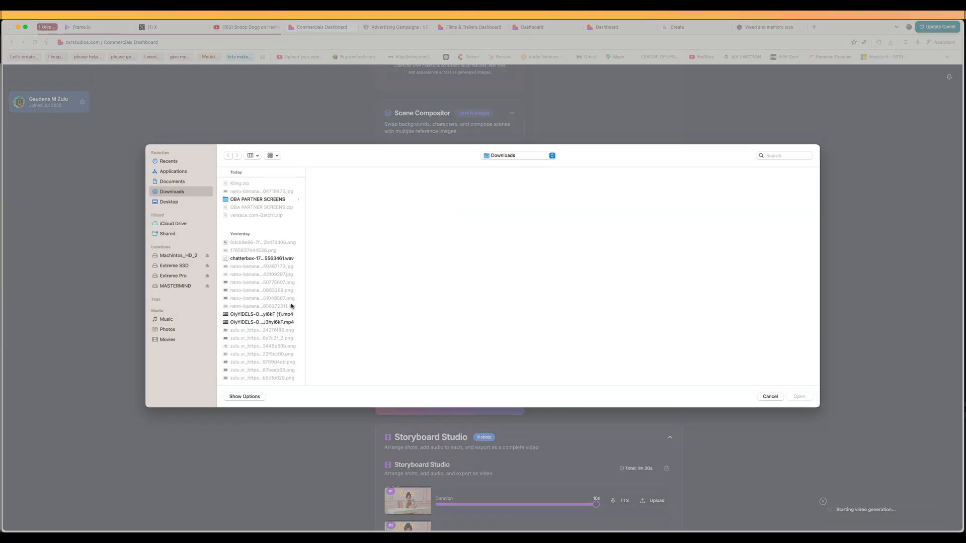
{"action": "left_click", "coordinate": [251, 260]}
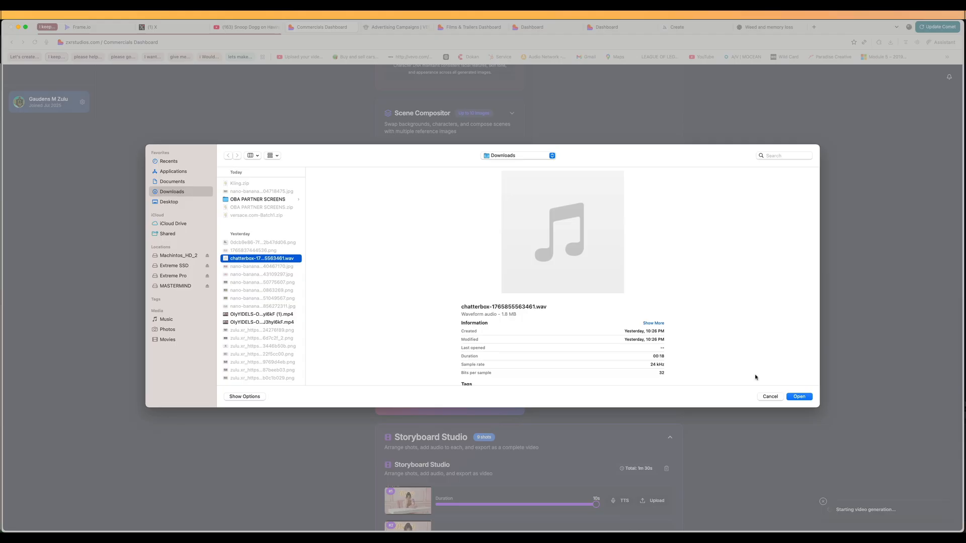
{"action": "left_click", "coordinate": [770, 397]}
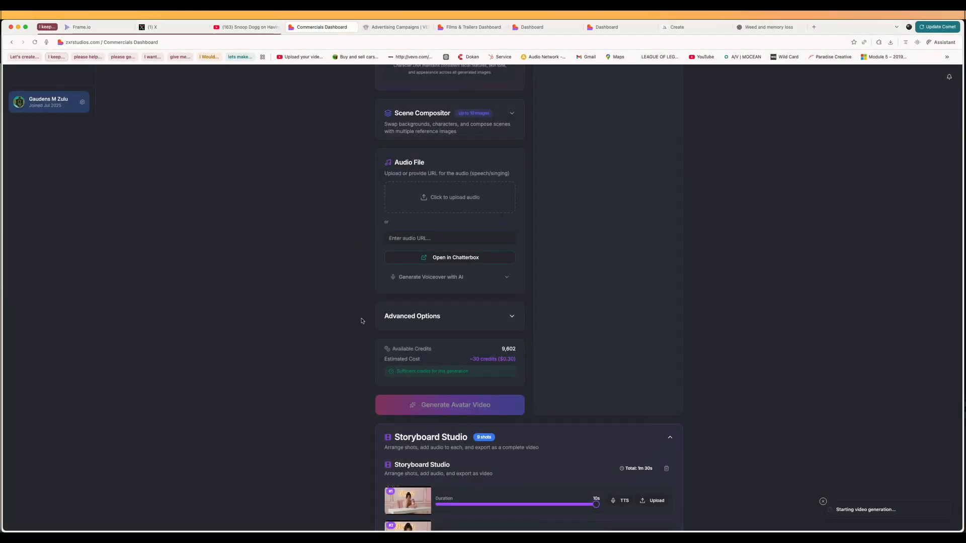
Step: Open Chatterbox Studio for the audio and set the AI Script Generator's script duration to 1 minute (~150 words)
{"action": "left_click", "coordinate": [457, 260]}
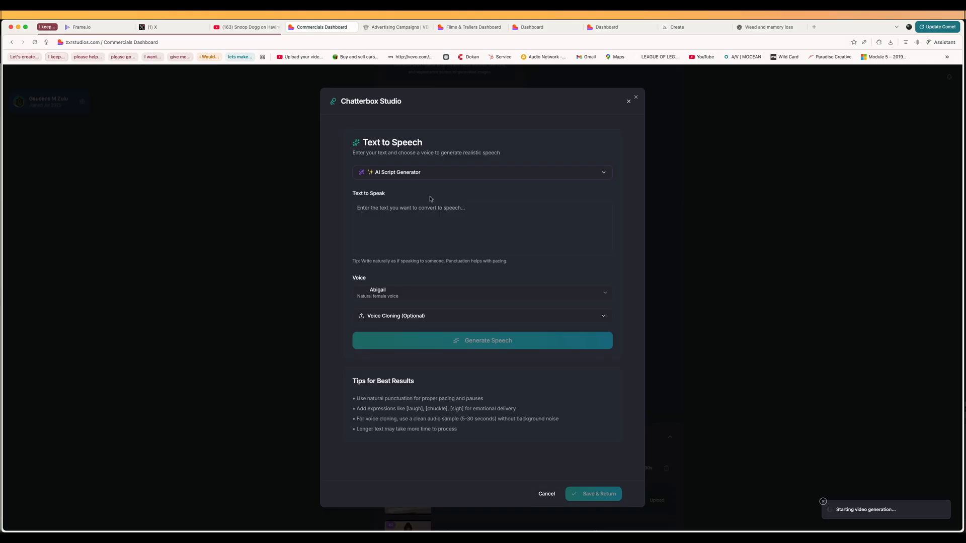
{"action": "left_click", "coordinate": [569, 174]}
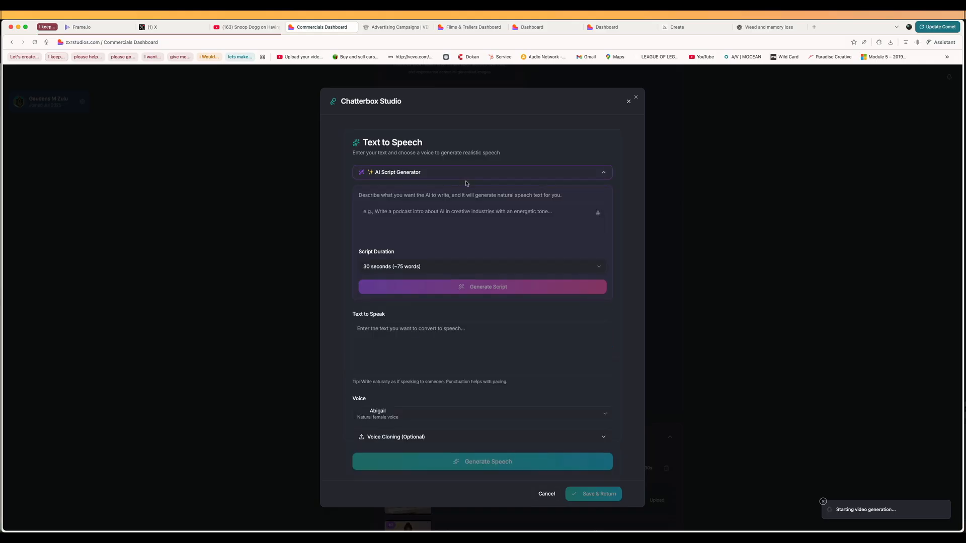
{"action": "left_click", "coordinate": [491, 176]}
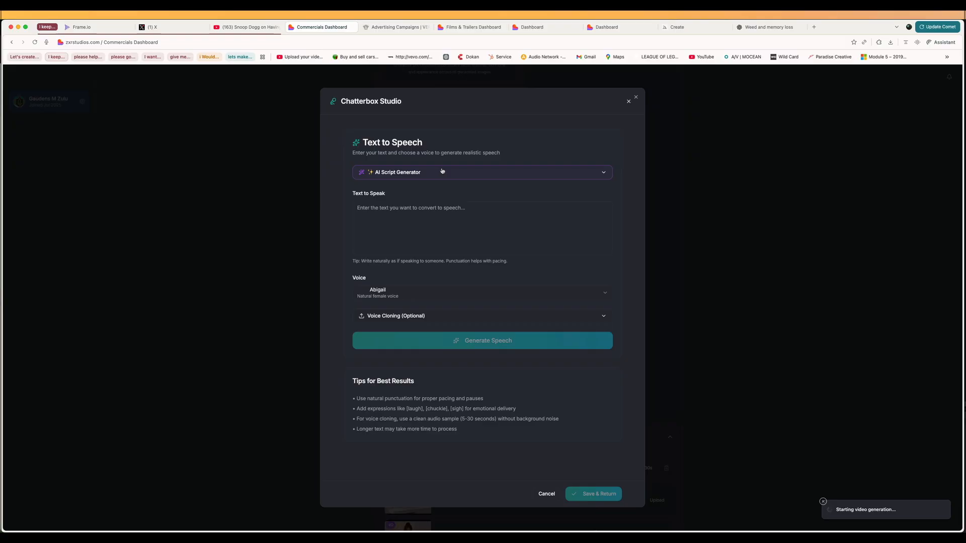
{"action": "left_click", "coordinate": [496, 173]}
{"action": "left_click", "coordinate": [428, 267]}
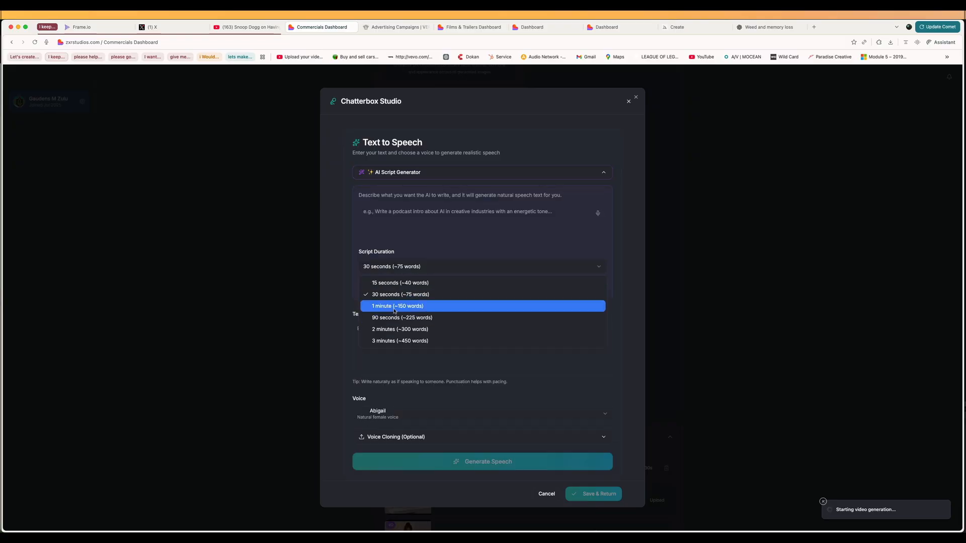
{"action": "left_click", "coordinate": [394, 308]}
{"action": "left_click", "coordinate": [418, 267]}
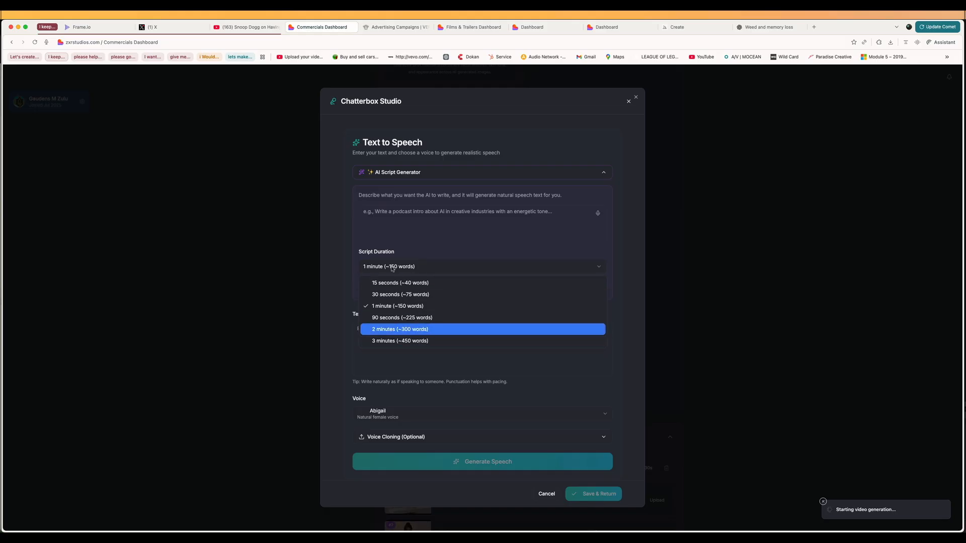
{"action": "left_click", "coordinate": [414, 245]}
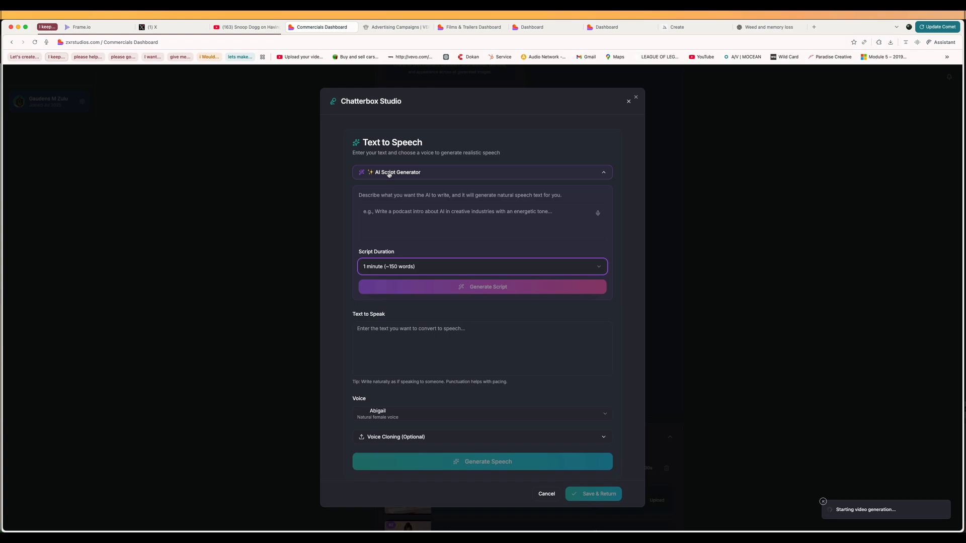
Step: Dictate a prompt for a podcast script on new filmmaking technology and advancing AI video models into 2026, ending with a period
{"action": "left_click", "coordinate": [403, 334]}
{"action": "scroll", "coordinate": [393, 302], "scroll_direction": "down", "scroll_amount": 3}
{"action": "scroll", "coordinate": [503, 227], "scroll_direction": "up", "scroll_amount": 3}
{"action": "left_click", "coordinate": [598, 203]}
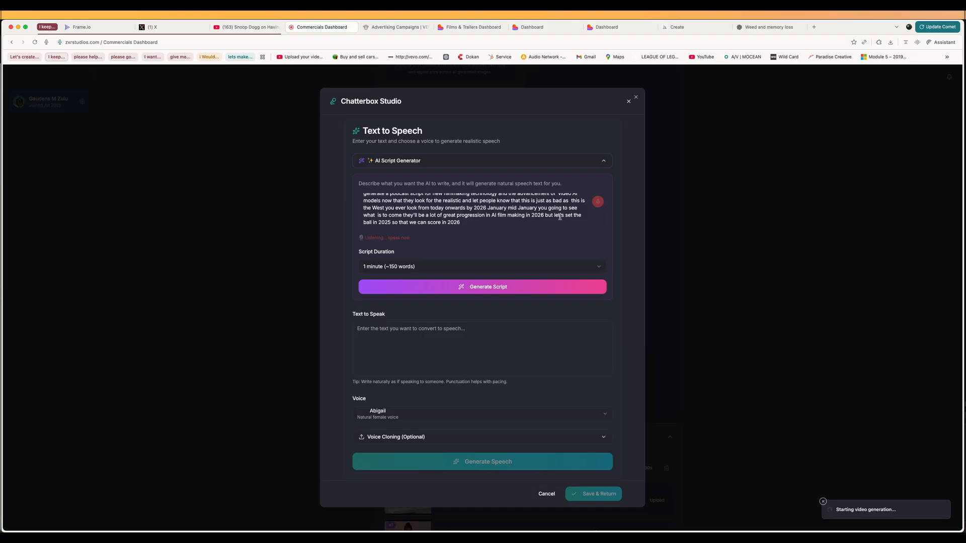
{"action": "left_click", "coordinate": [597, 202]}
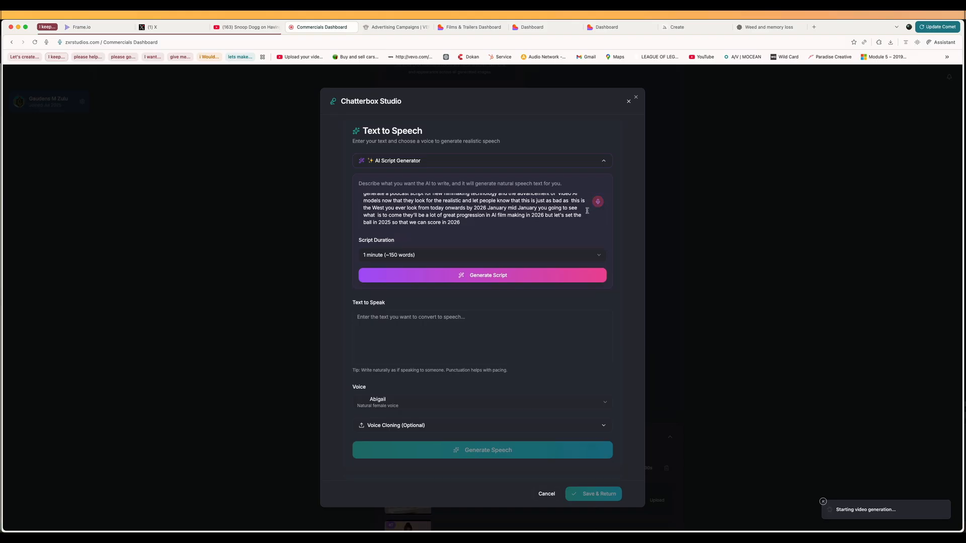
{"action": "left_click", "coordinate": [476, 223]}
{"action": "type", "text": "."}
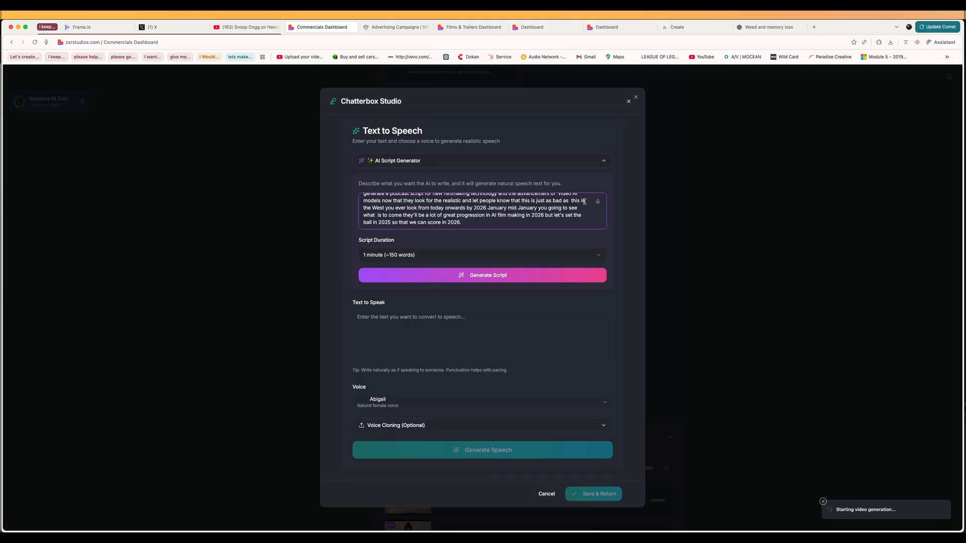
Step: Review the dictated prompt and generate the script at the 1-minute duration
{"action": "scroll", "coordinate": [442, 210], "scroll_direction": "up", "scroll_amount": 1}
{"action": "scroll", "coordinate": [442, 211], "scroll_direction": "down", "scroll_amount": 1}
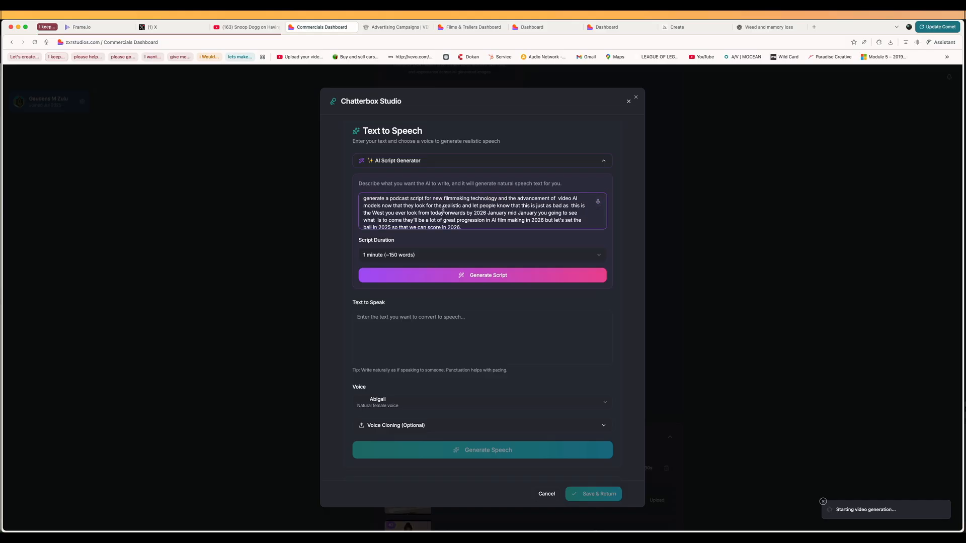
{"action": "left_click", "coordinate": [424, 251]}
{"action": "left_click", "coordinate": [433, 244]}
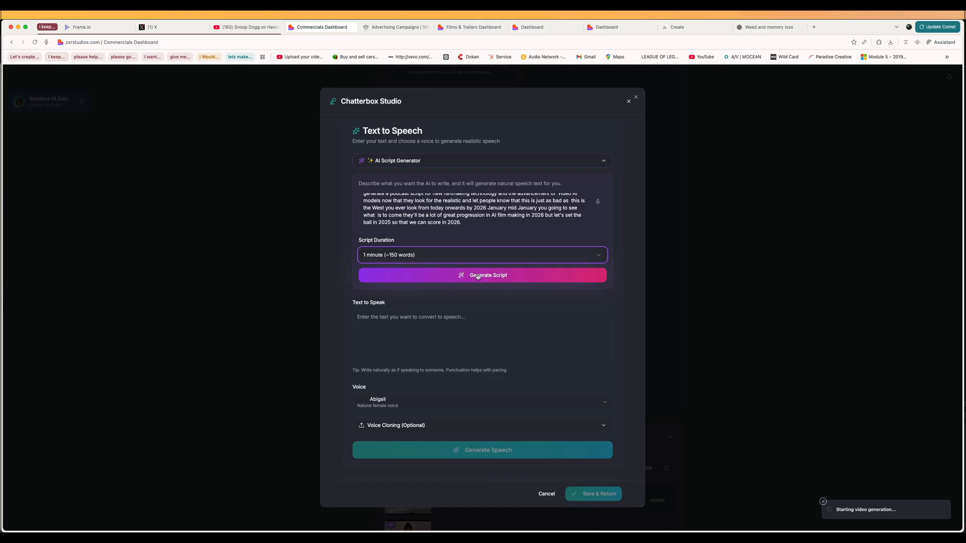
{"action": "left_click", "coordinate": [478, 276]}
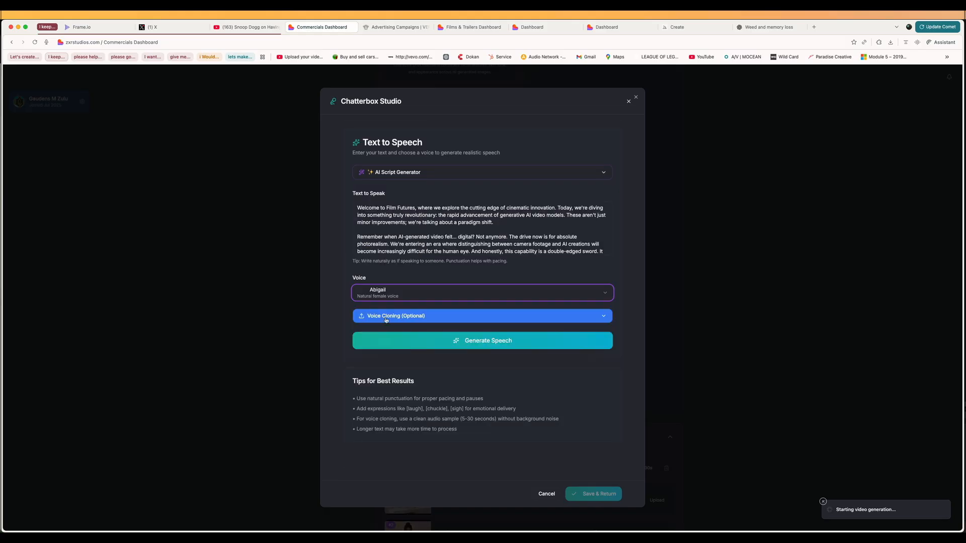
Step: Try the Aaron voice, and set the speech voice to Anaya, the warm female voice
{"action": "left_click", "coordinate": [402, 294]}
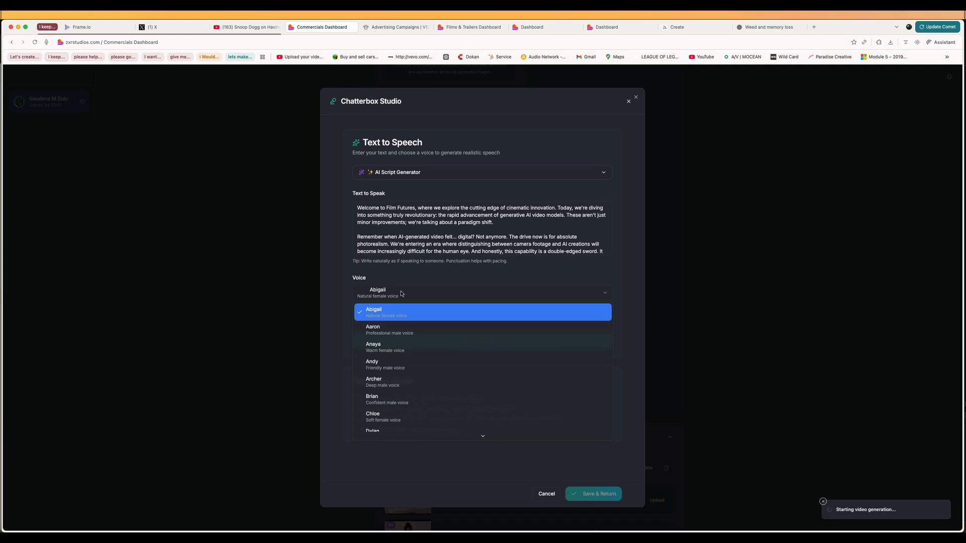
{"action": "left_click", "coordinate": [411, 323]}
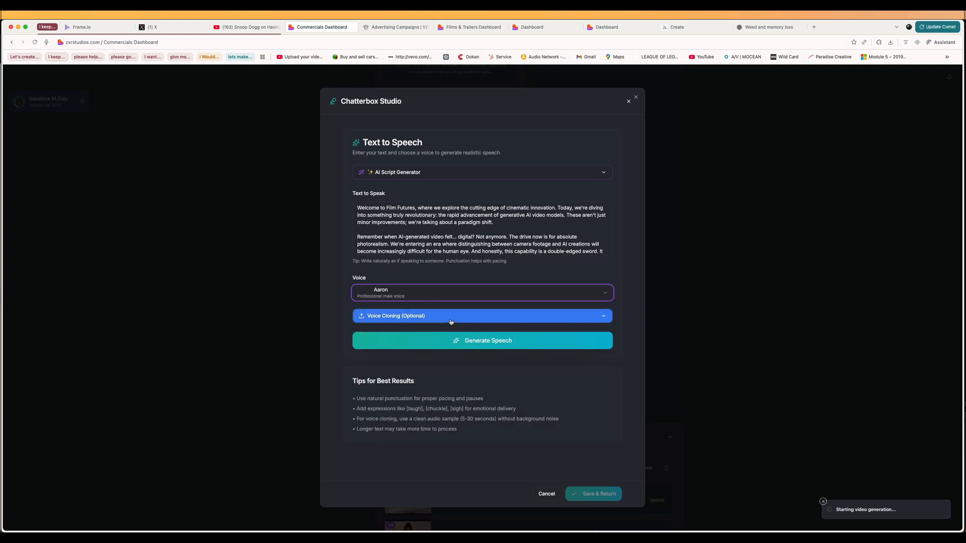
{"action": "left_click", "coordinate": [415, 293]}
{"action": "left_click", "coordinate": [392, 347]}
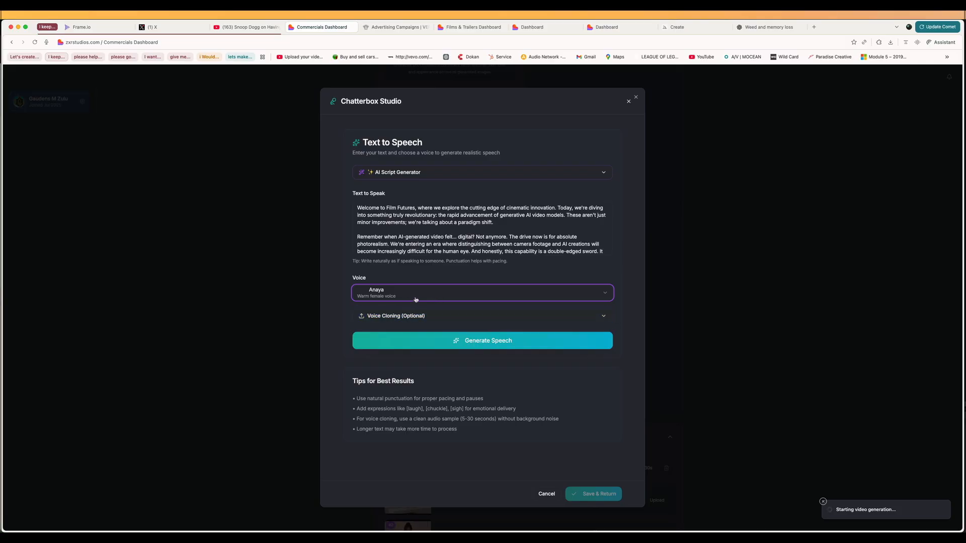
Step: Upload Snoop.mp3 from the Desktop as the reference audio for voice cloning
{"action": "left_click", "coordinate": [419, 316]}
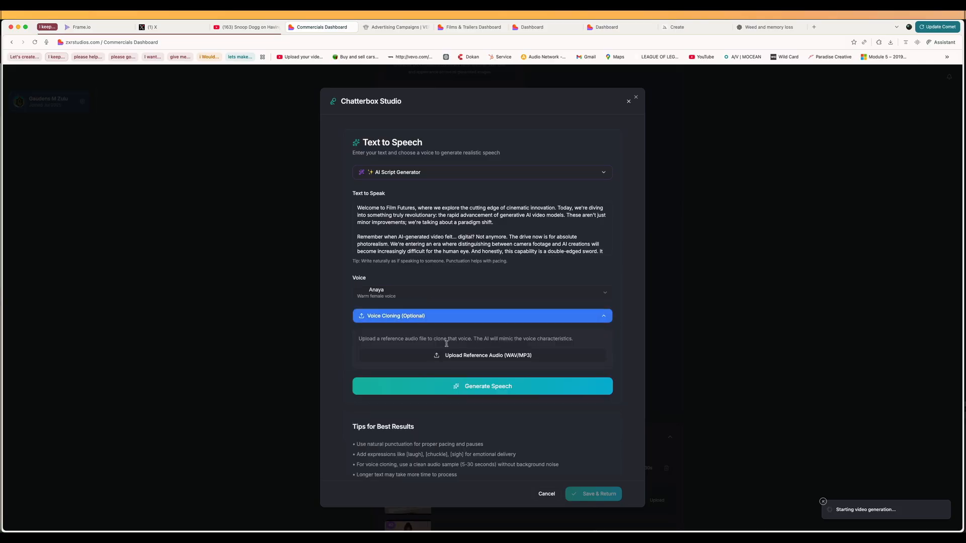
{"action": "left_click", "coordinate": [463, 356]}
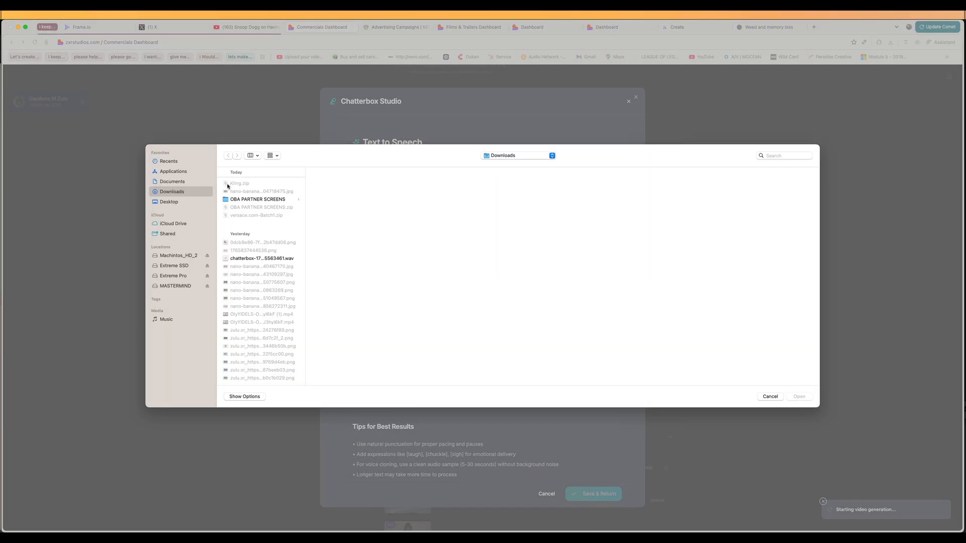
{"action": "left_click", "coordinate": [168, 201]}
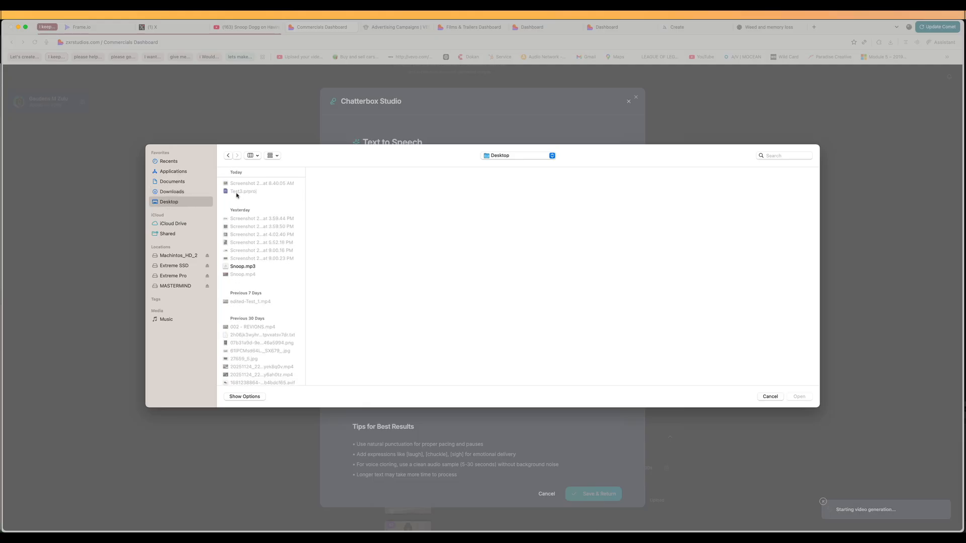
{"action": "left_click", "coordinate": [247, 267]}
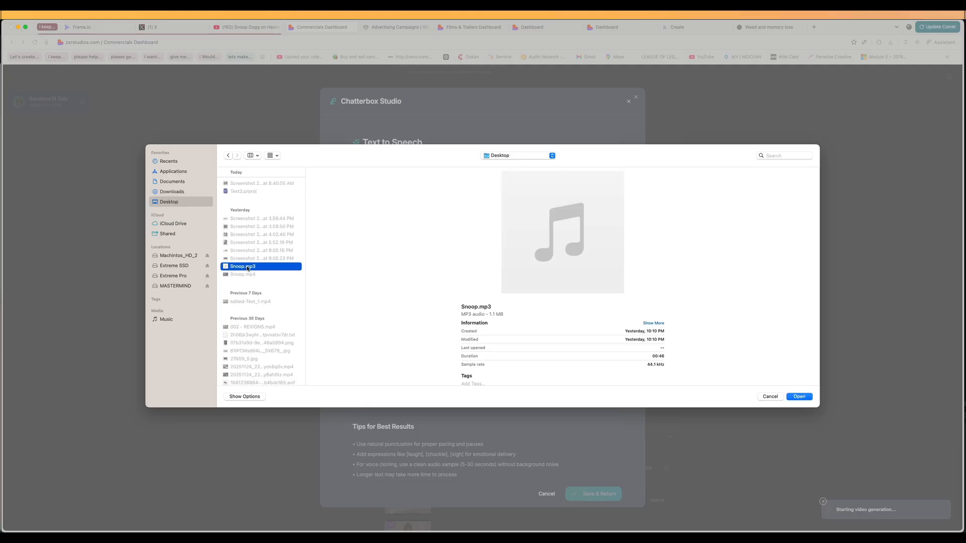
{"action": "left_click", "coordinate": [800, 397]}
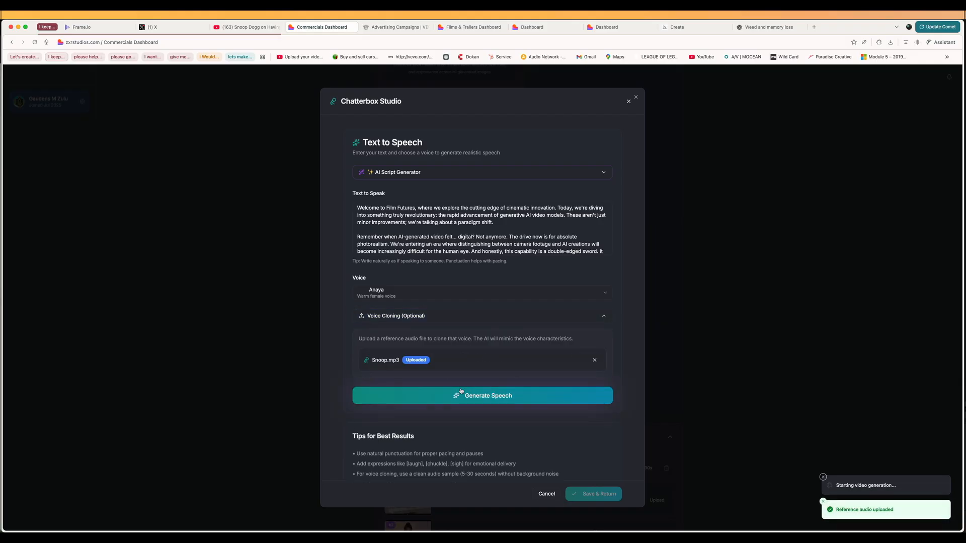
Step: Generate the podcast script's speech with the voice cloned from Snoop.mp3 and listen to the generated audio
{"action": "left_click", "coordinate": [478, 398]}
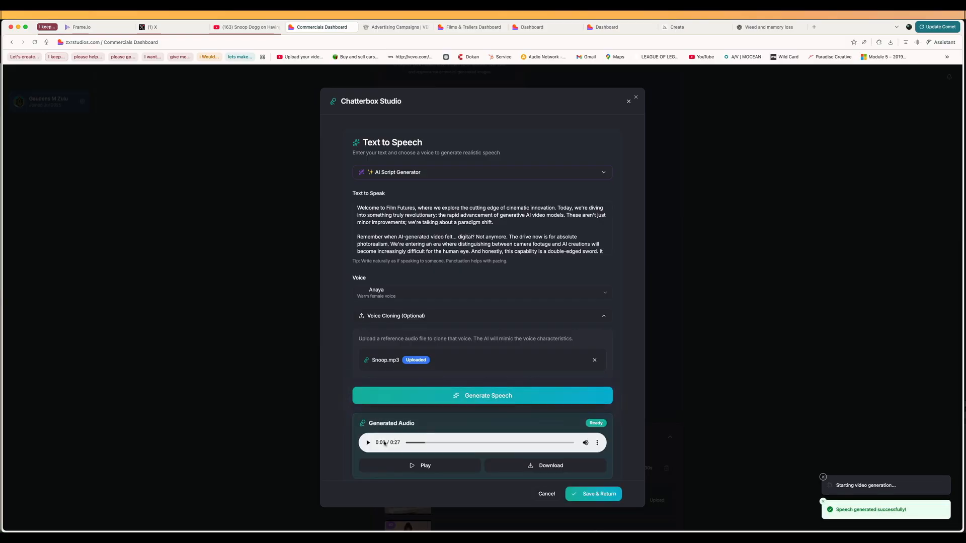
{"action": "left_click", "coordinate": [367, 443]}
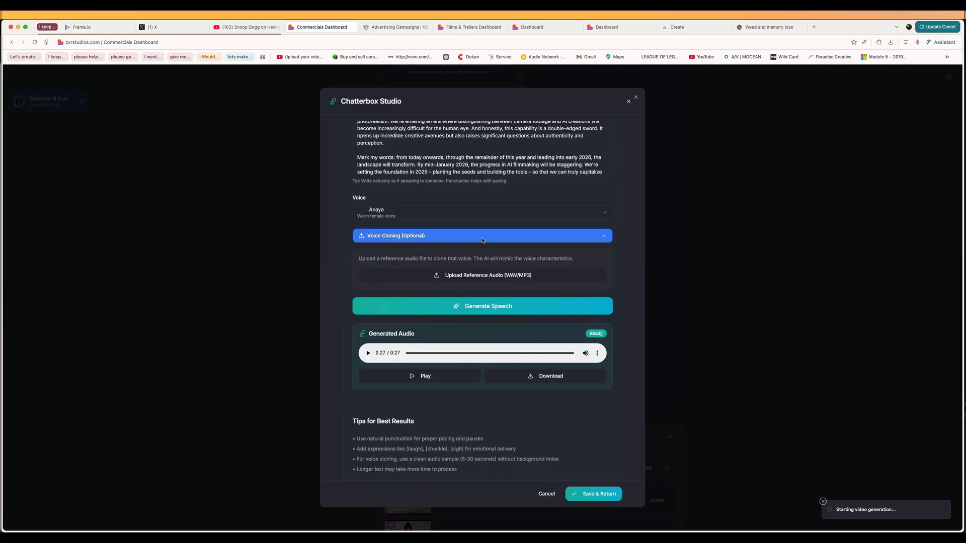
{"action": "left_click", "coordinate": [415, 235]}
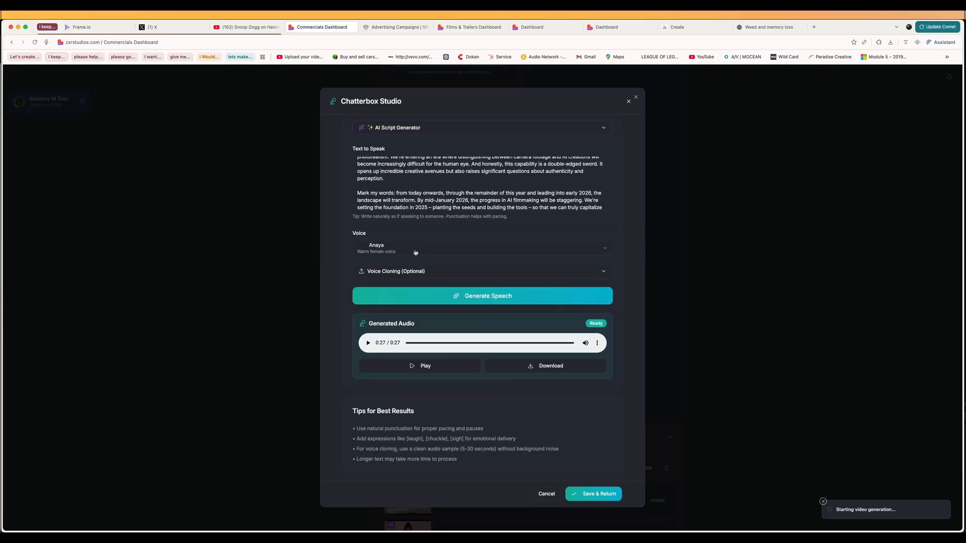
Step: Set the voice to Chloe, the soft female voice, regenerate the script's speech, and listen to the generated audio
{"action": "left_click", "coordinate": [368, 342]}
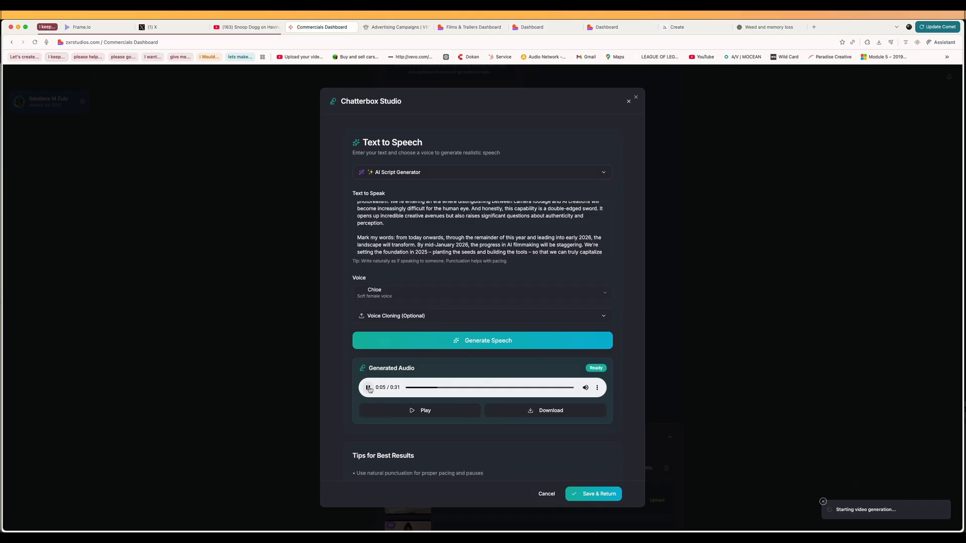
{"action": "left_click", "coordinate": [369, 388]}
{"action": "left_click", "coordinate": [437, 318]}
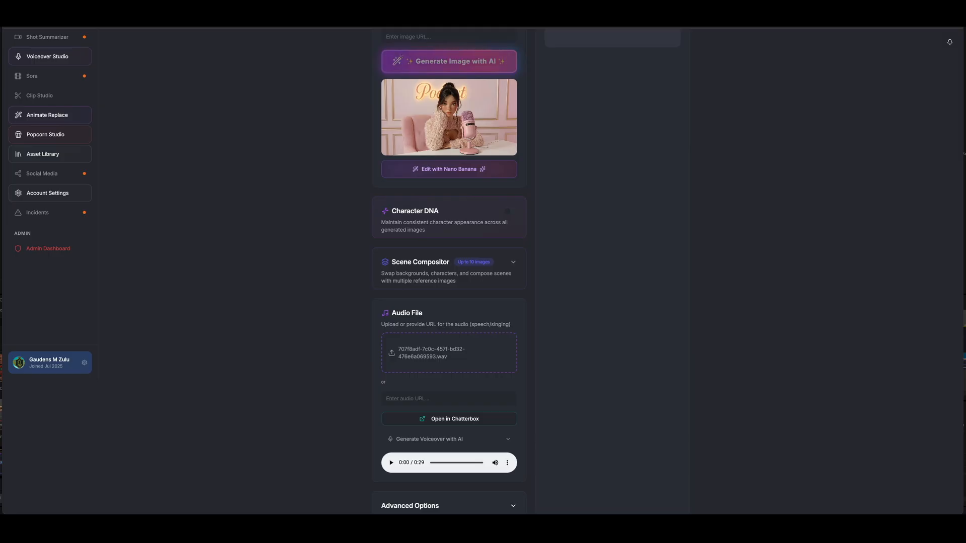
Step: Review the Aurora Avatar setup, checking the podcast host image, the loaded WAV audio file and the estimated credit cost
{"action": "left_click", "coordinate": [449, 353]}
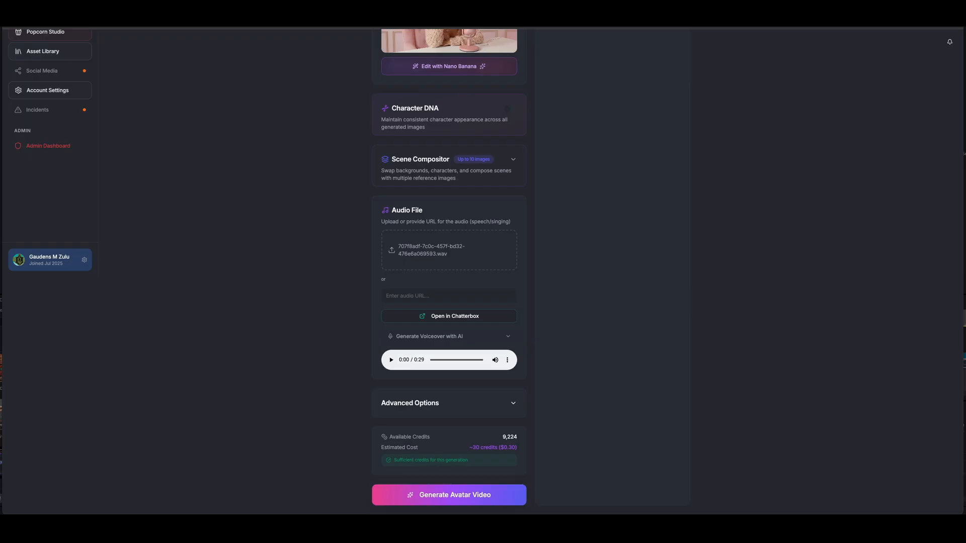
{"action": "scroll", "coordinate": [449, 252], "scroll_direction": "up", "scroll_amount": 5}
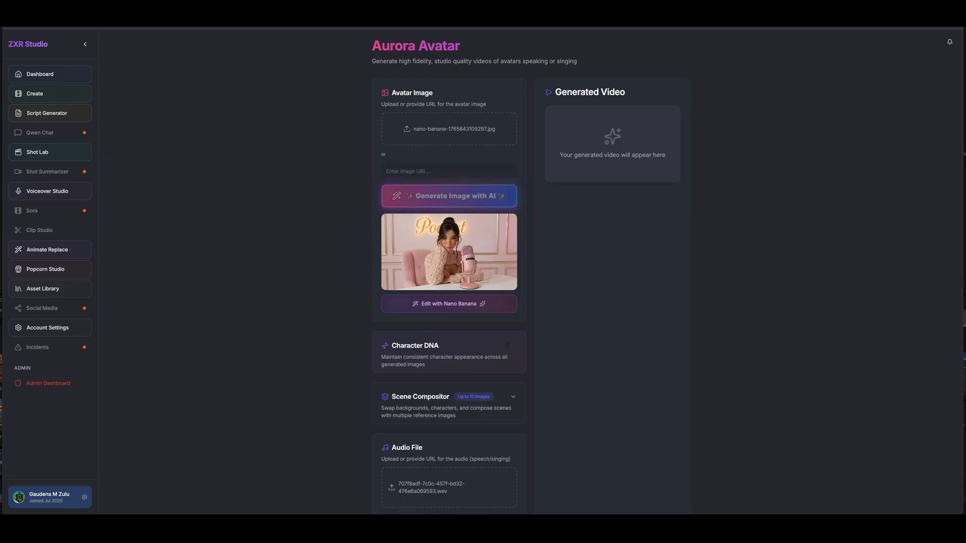
{"action": "scroll", "coordinate": [449, 271], "scroll_direction": "down", "scroll_amount": 5}
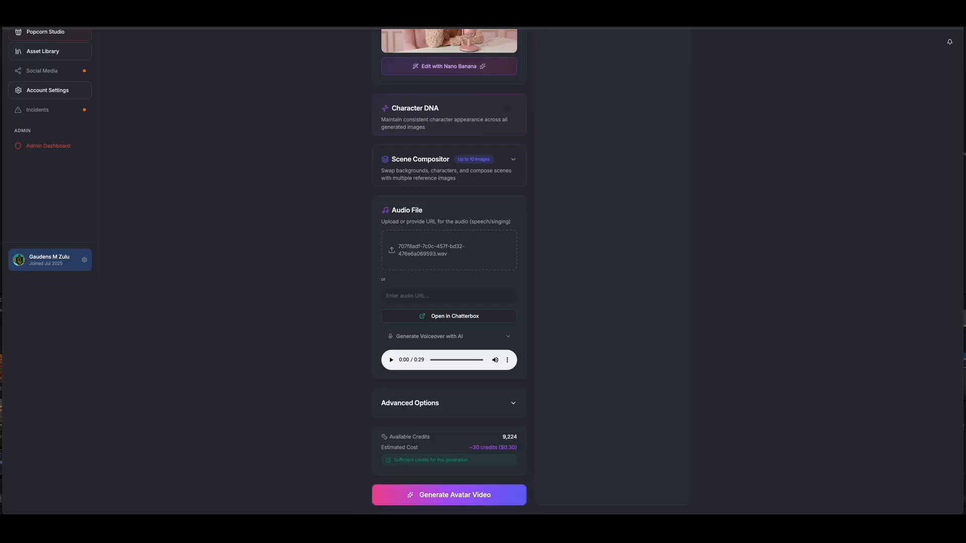
{"action": "scroll", "coordinate": [449, 272], "scroll_direction": "up", "scroll_amount": 2}
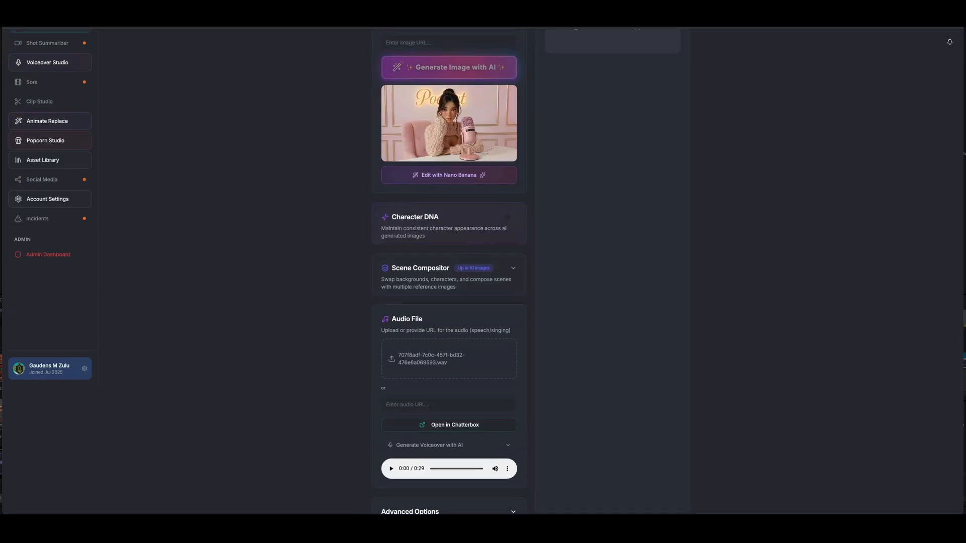
{"action": "scroll", "coordinate": [449, 272], "scroll_direction": "down", "scroll_amount": 2}
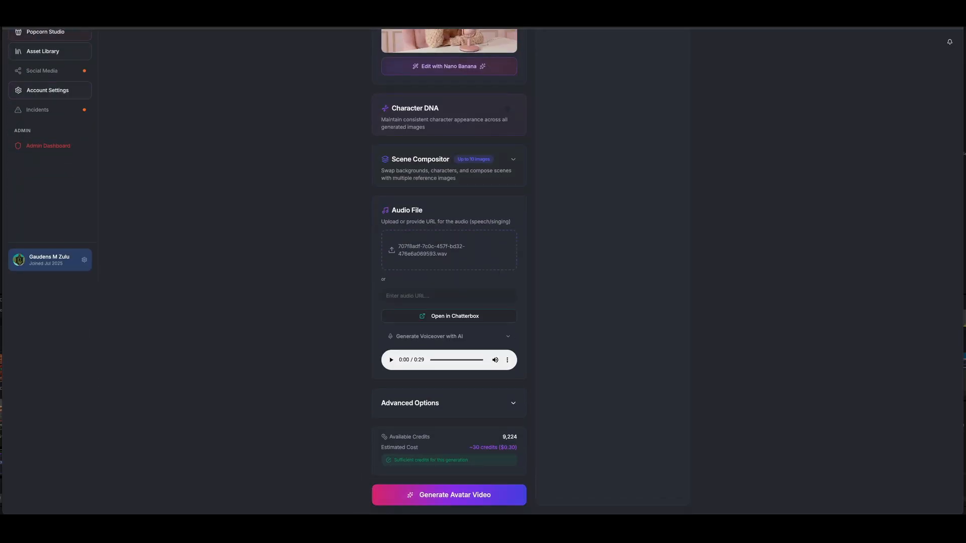